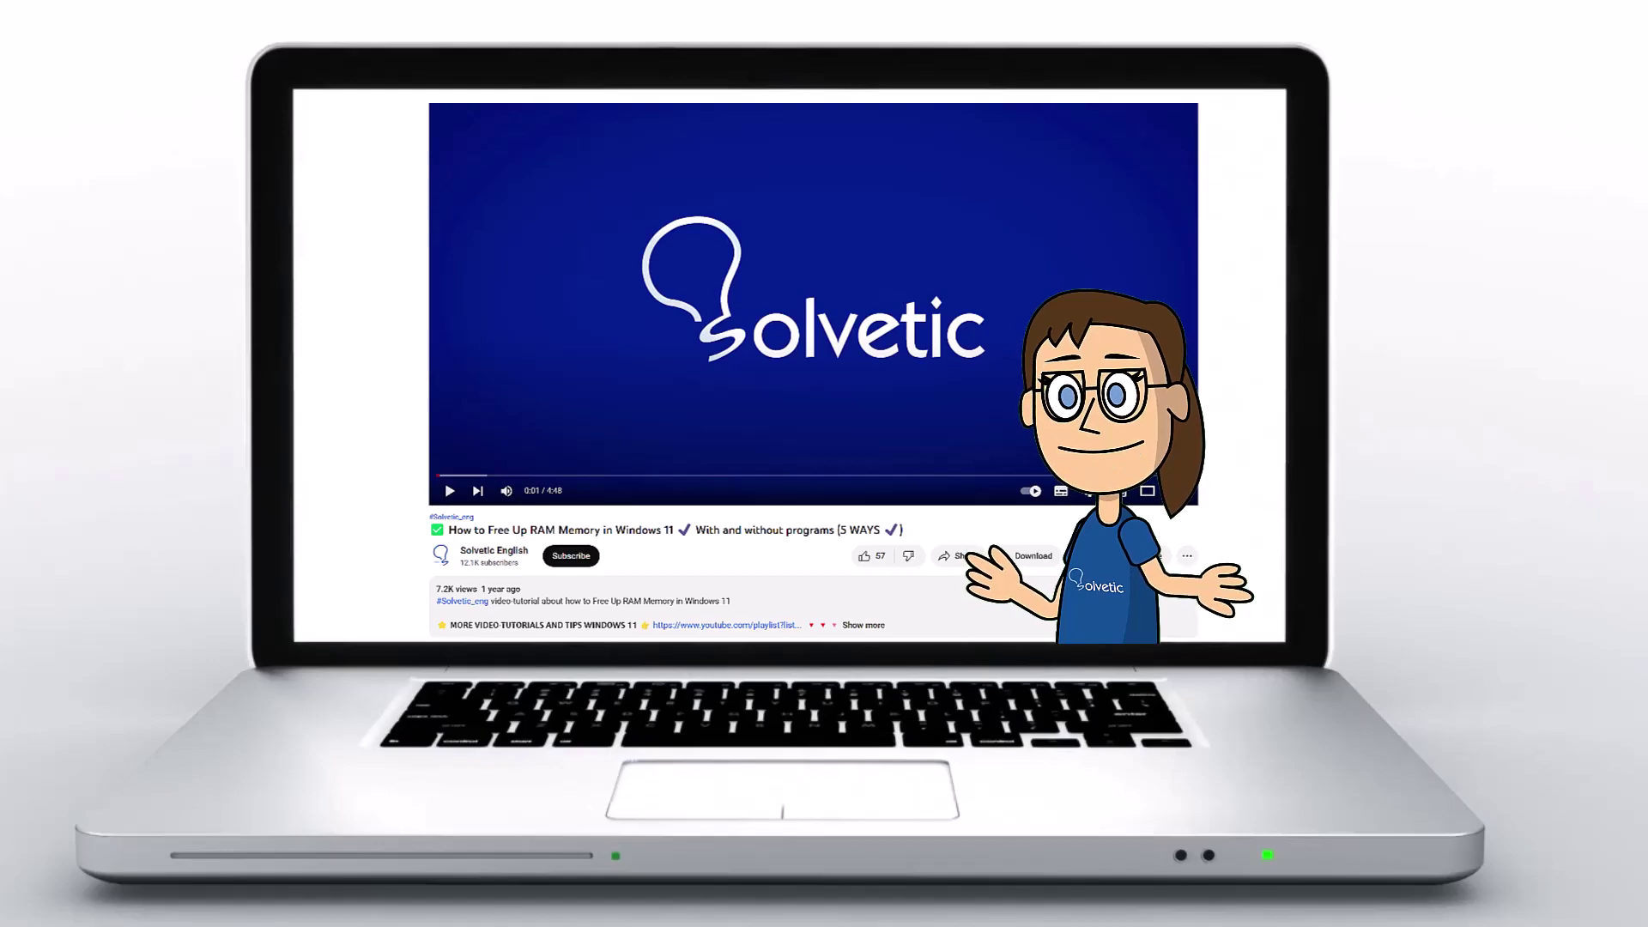
# Expand the YouTube video's description to show views, upload date and the chapters list.
pyautogui.click(874, 627)
pyautogui.scroll(-2, 813, 370)
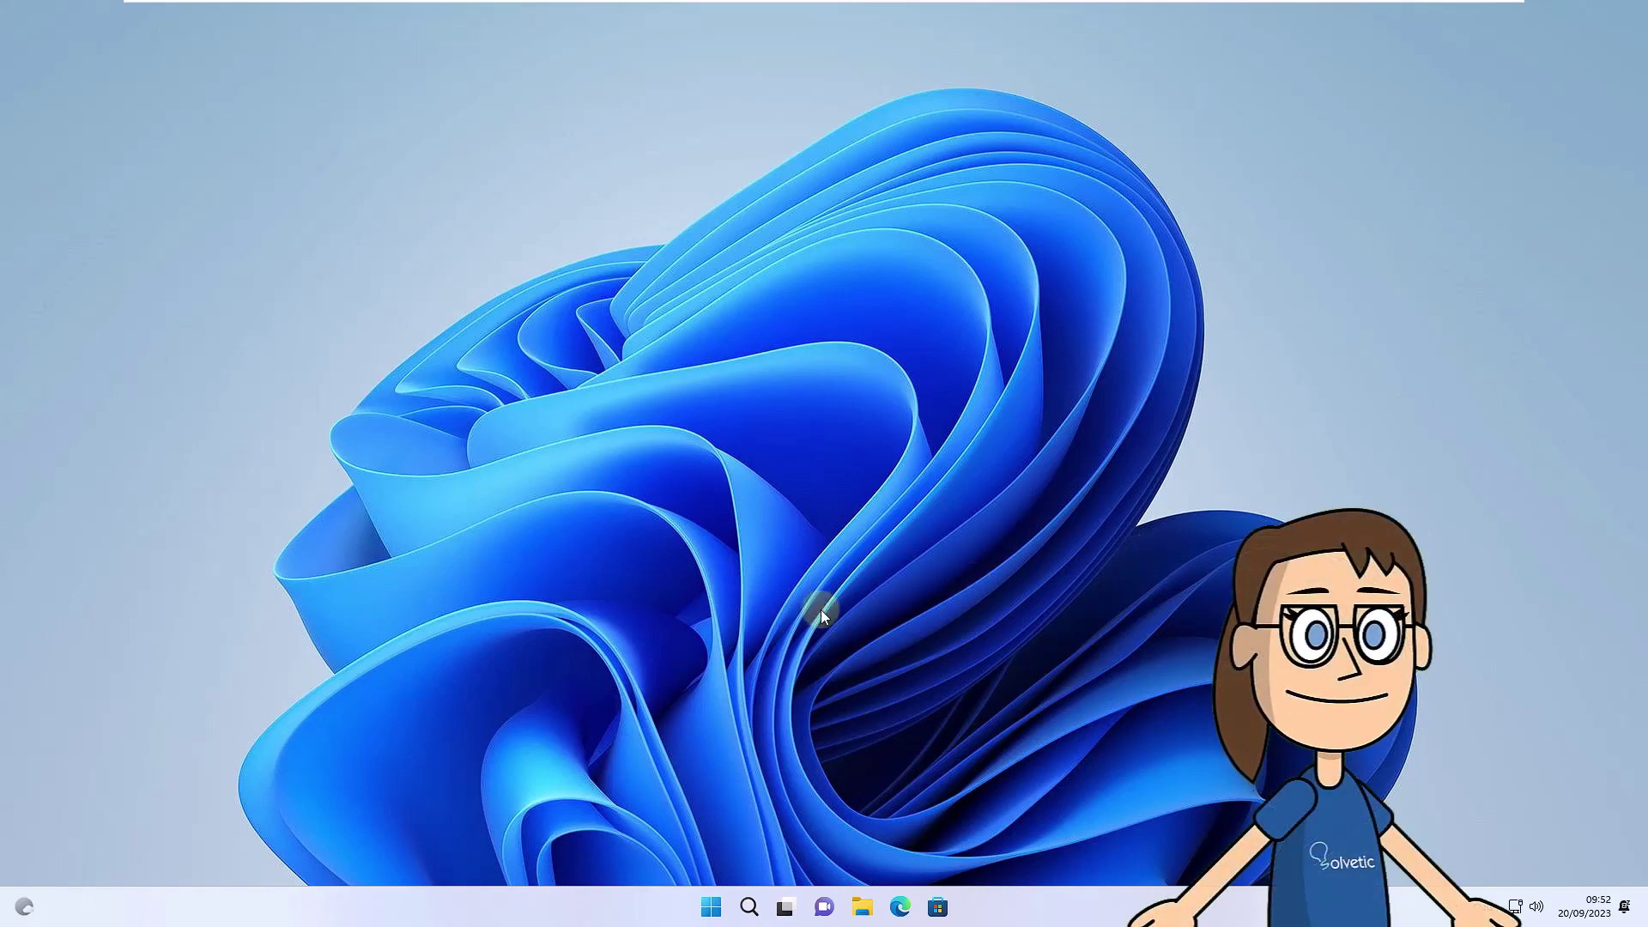
# Launch Settings from the Start menu and scroll through the Accounts page.
pyautogui.click(711, 912)
pyautogui.click(1041, 420)
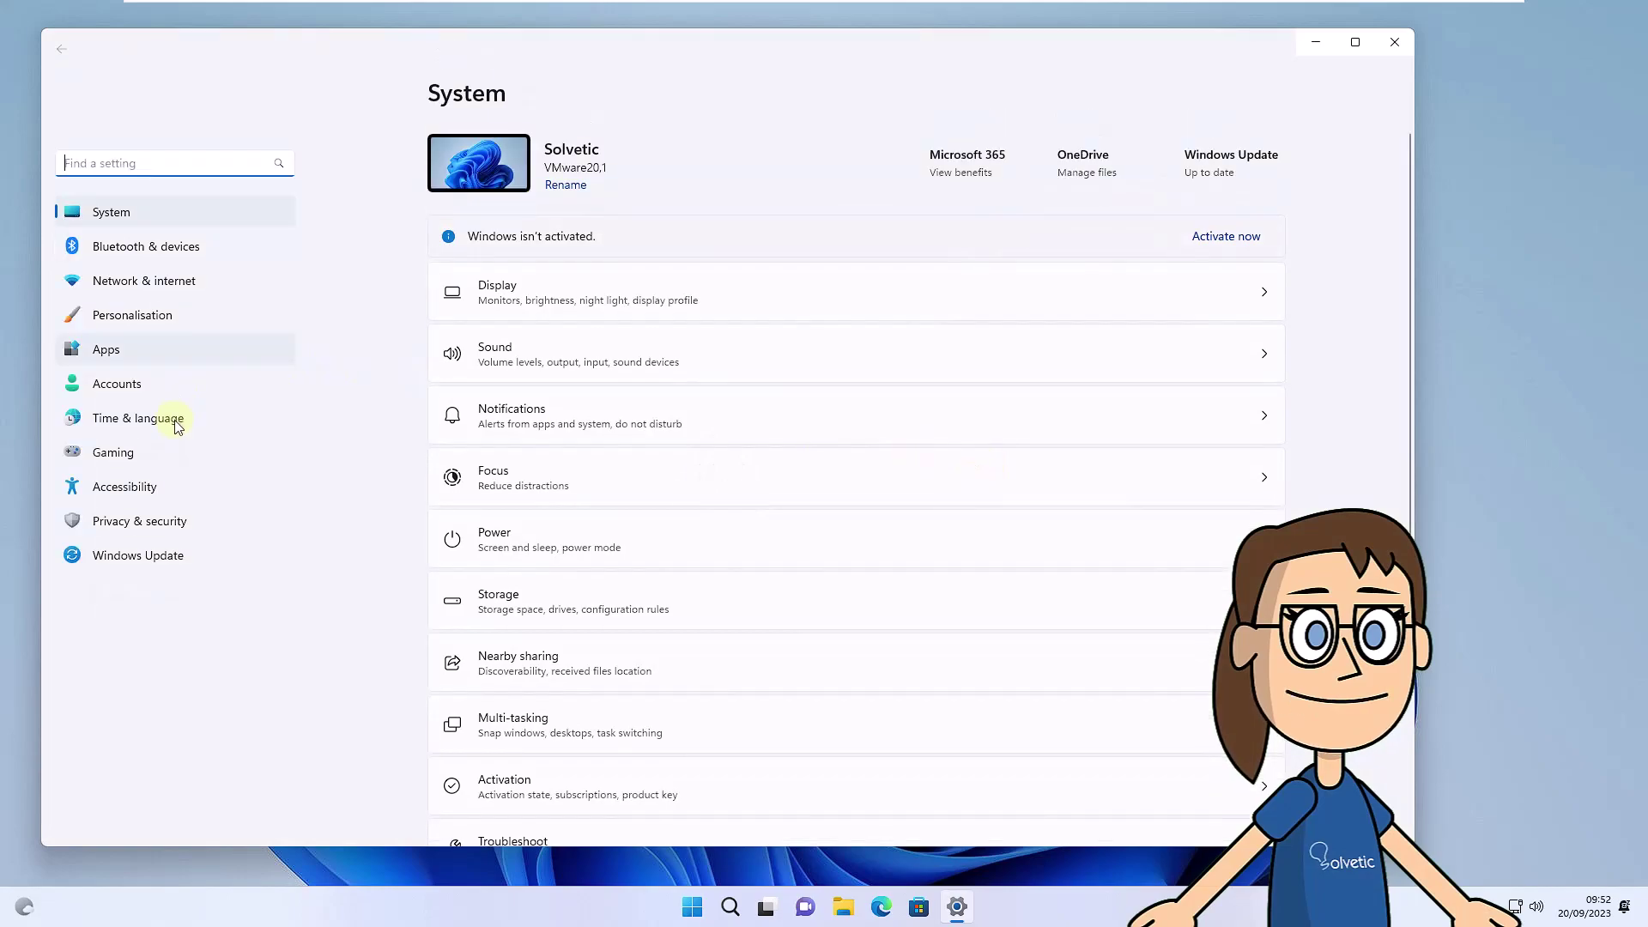
pyautogui.click(177, 384)
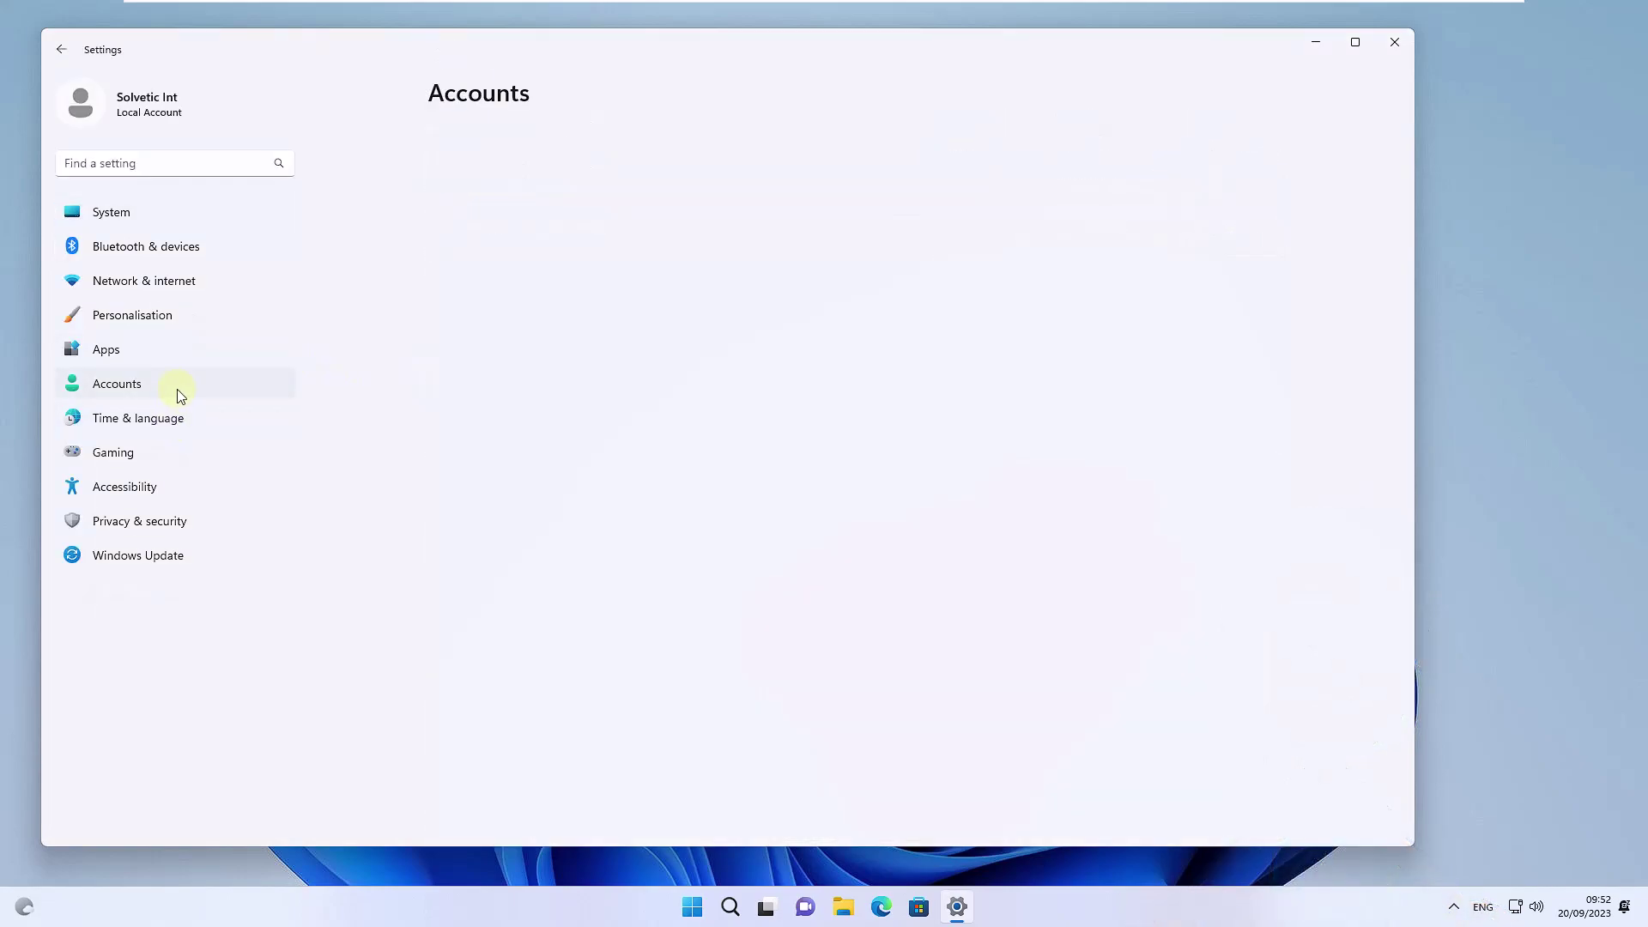
pyautogui.scroll(-3, 813, 564)
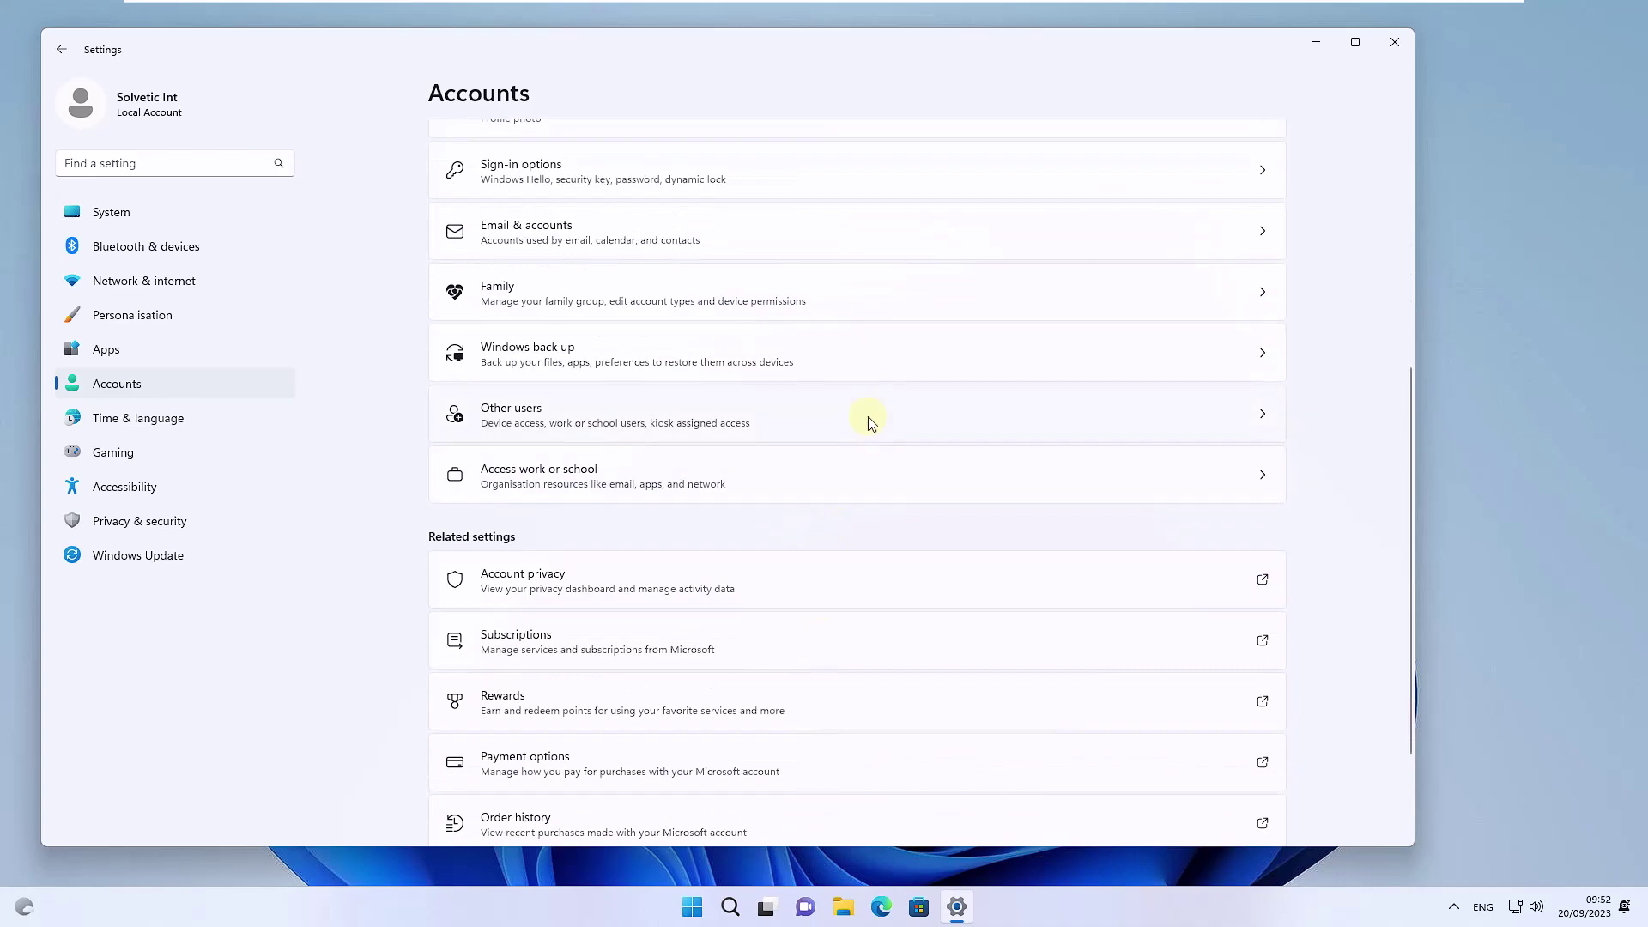
# Open Other users and expand the first of the five local accounts to reveal Remove.
pyautogui.click(871, 422)
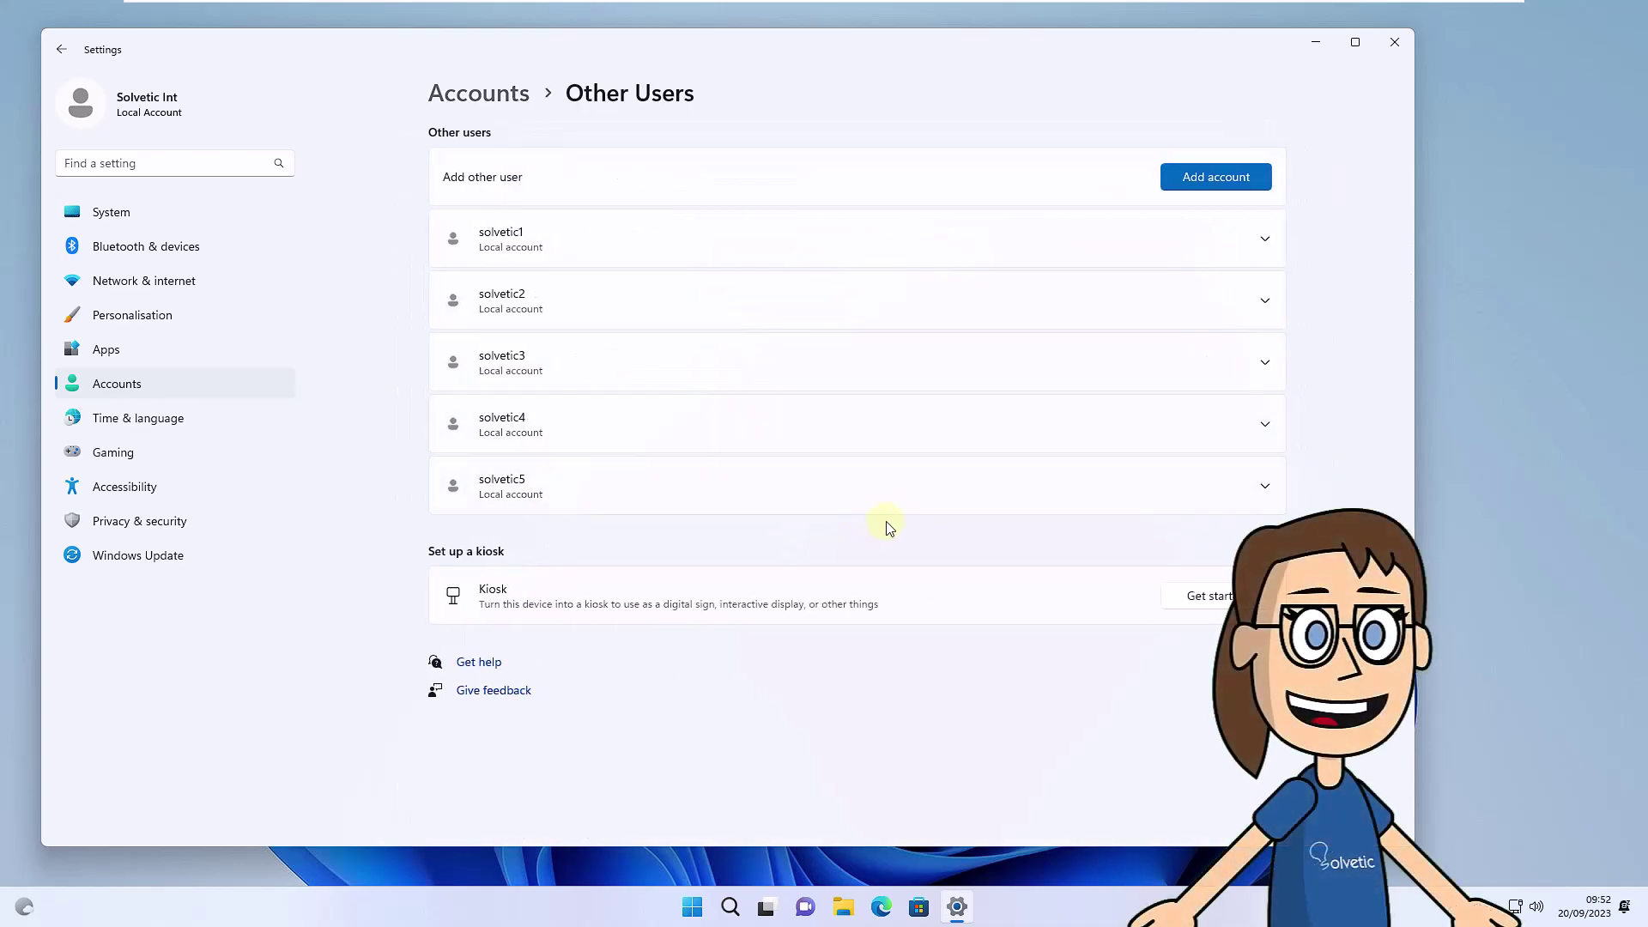
pyautogui.click(1266, 243)
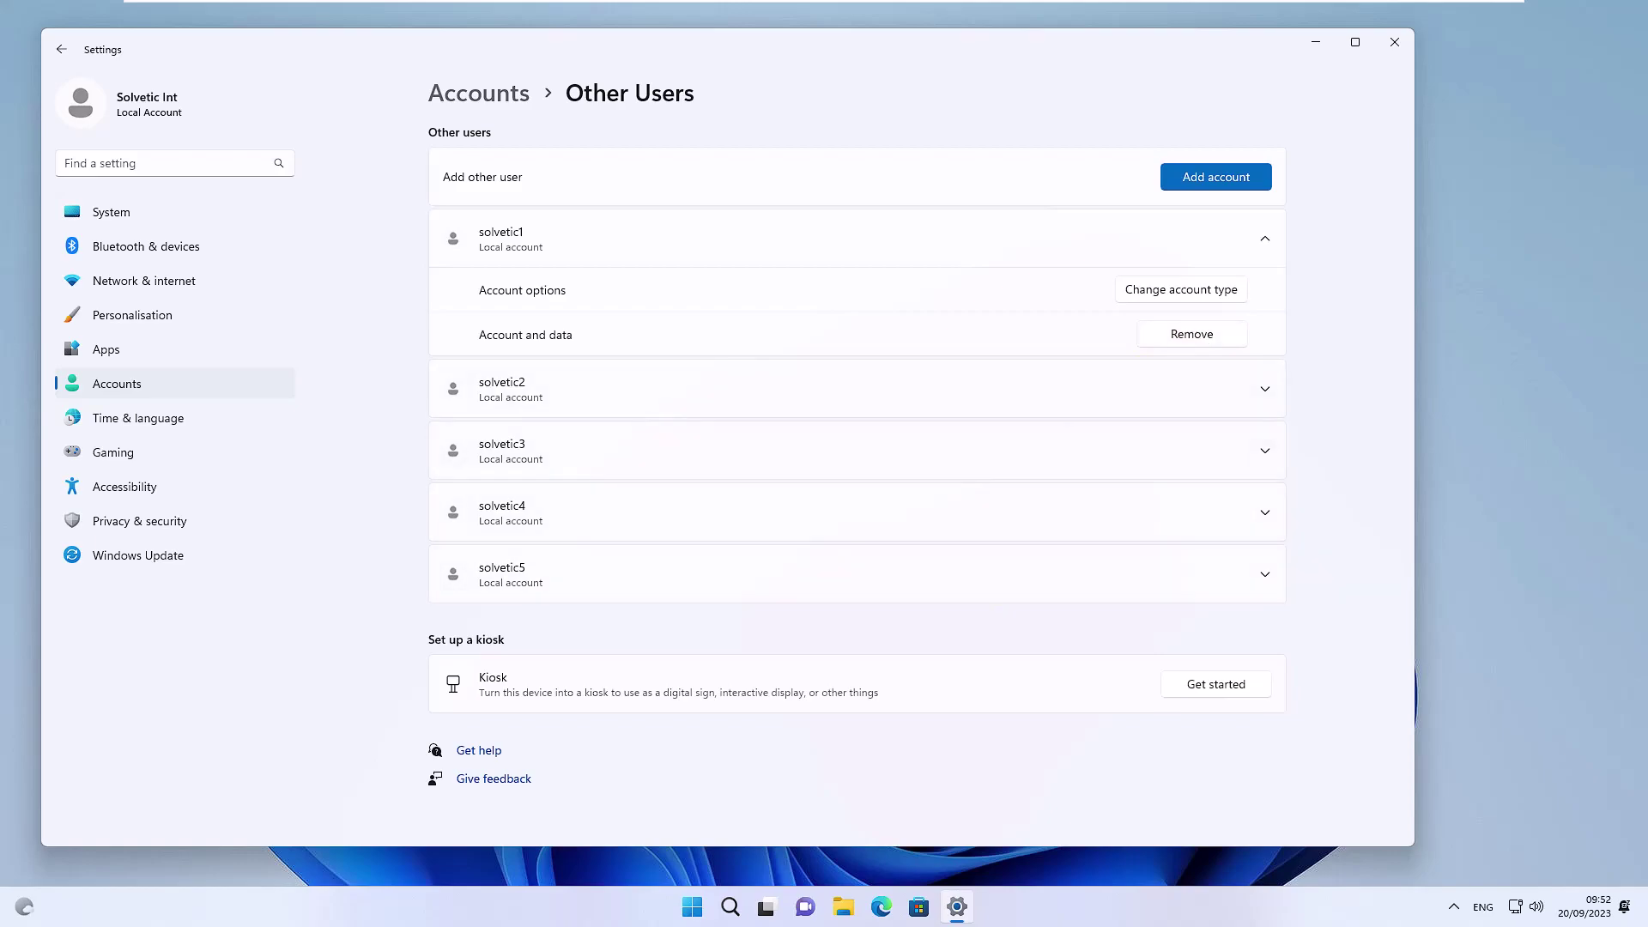
# Remove the first local account with 'Delete account and data', then close Settings.
pyautogui.click(1192, 334)
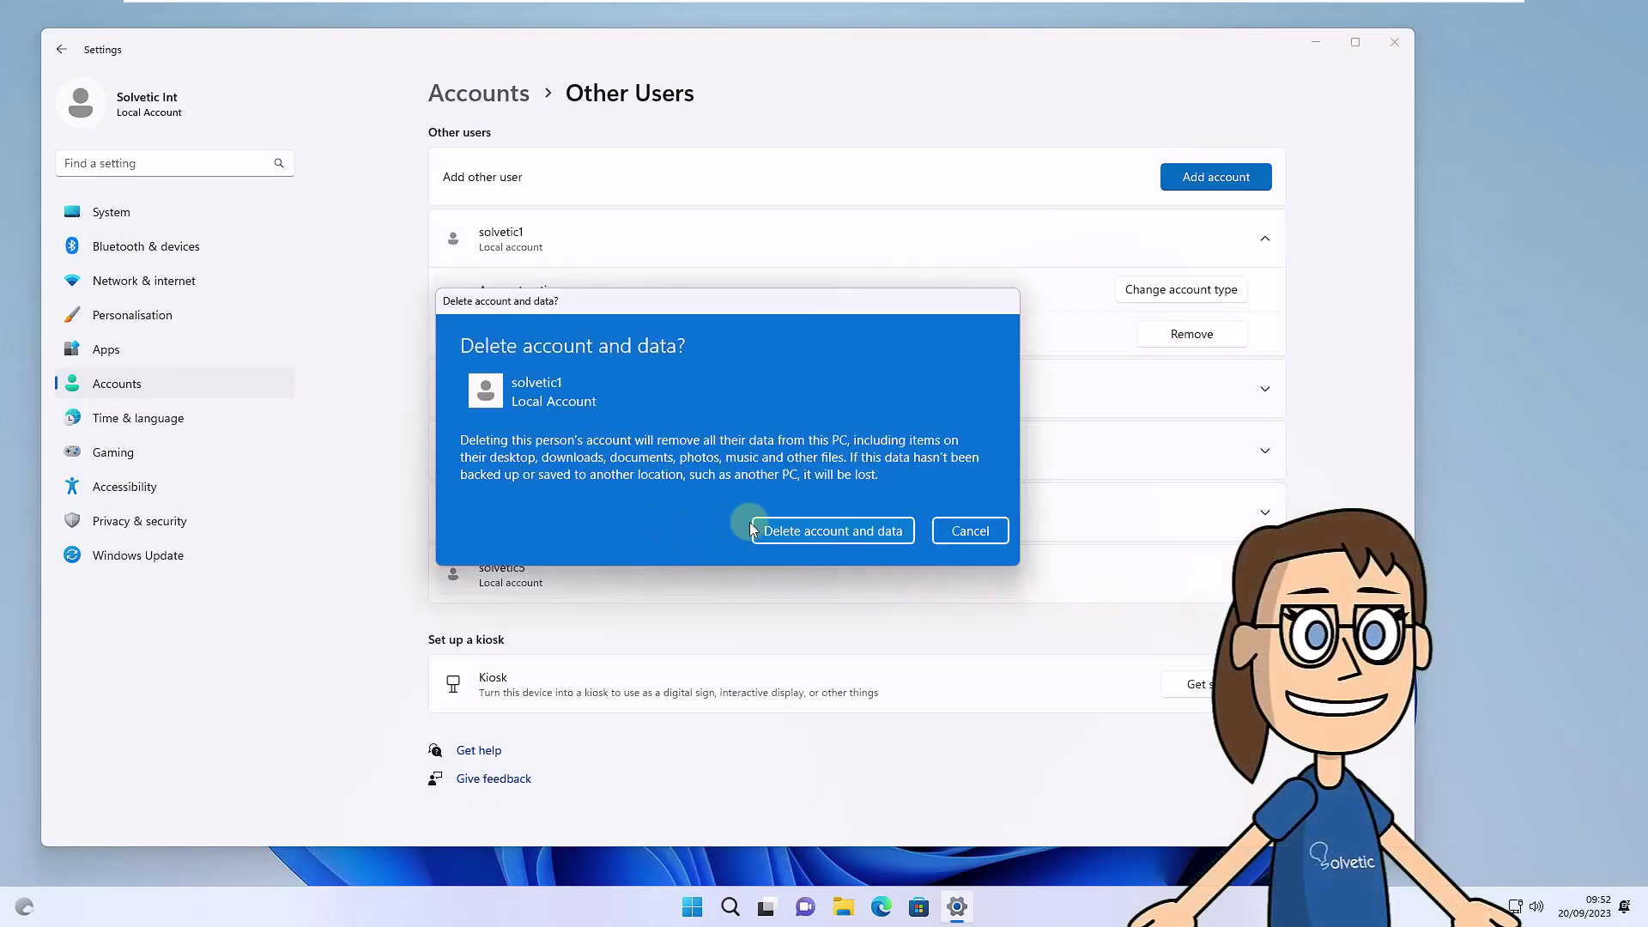
pyautogui.click(826, 530)
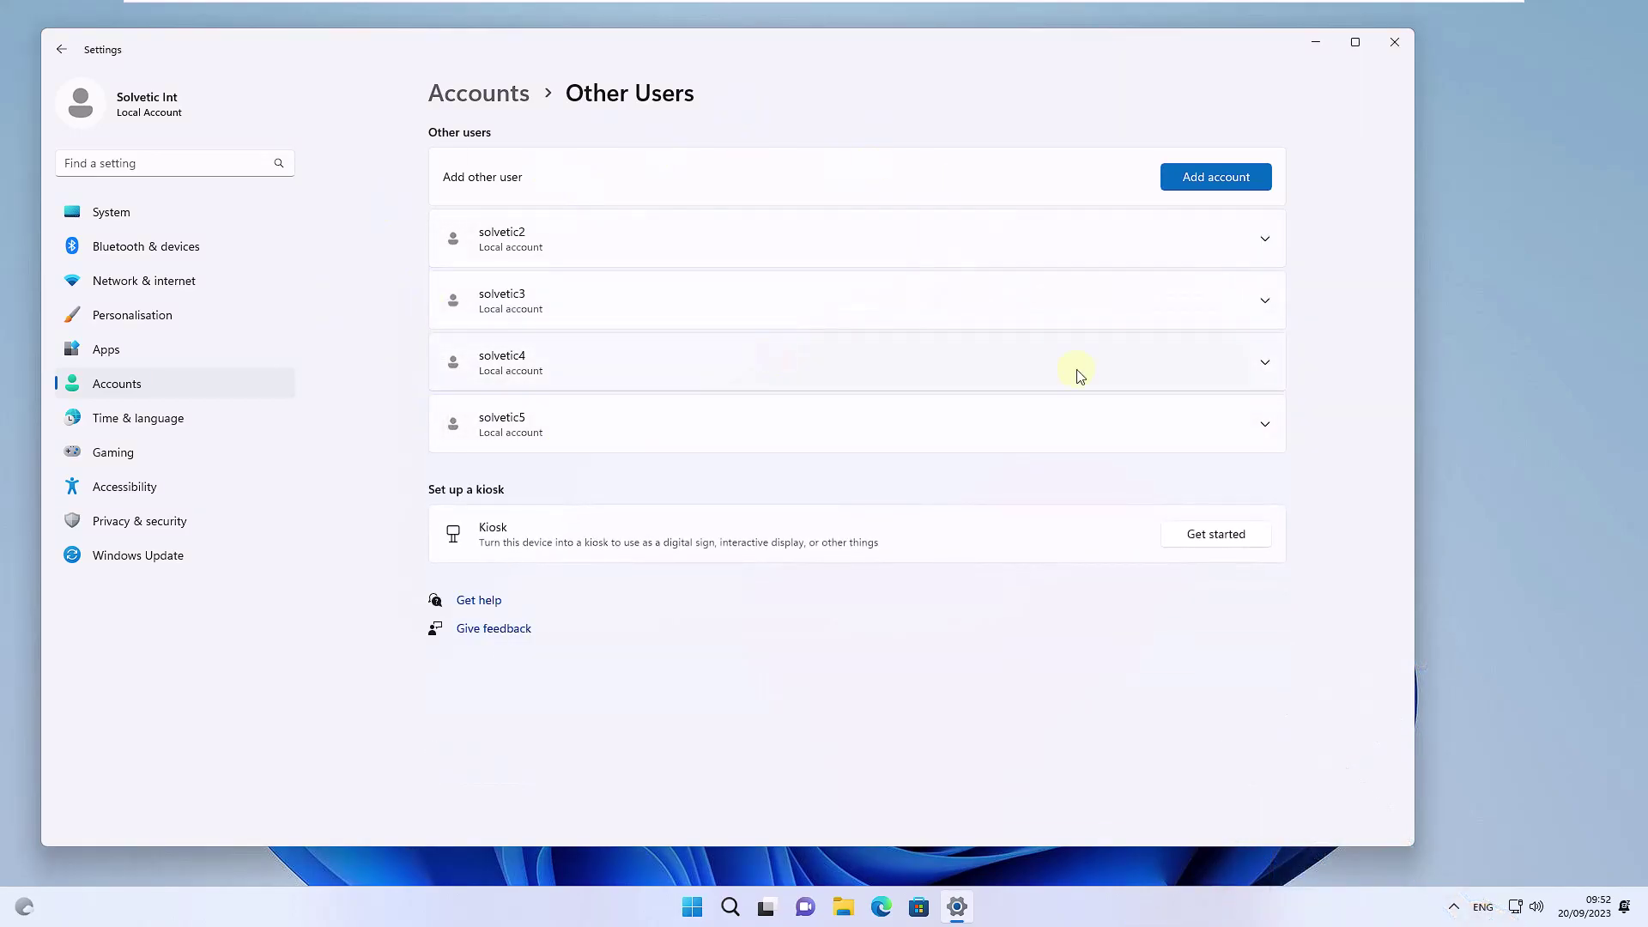
pyautogui.click(1395, 42)
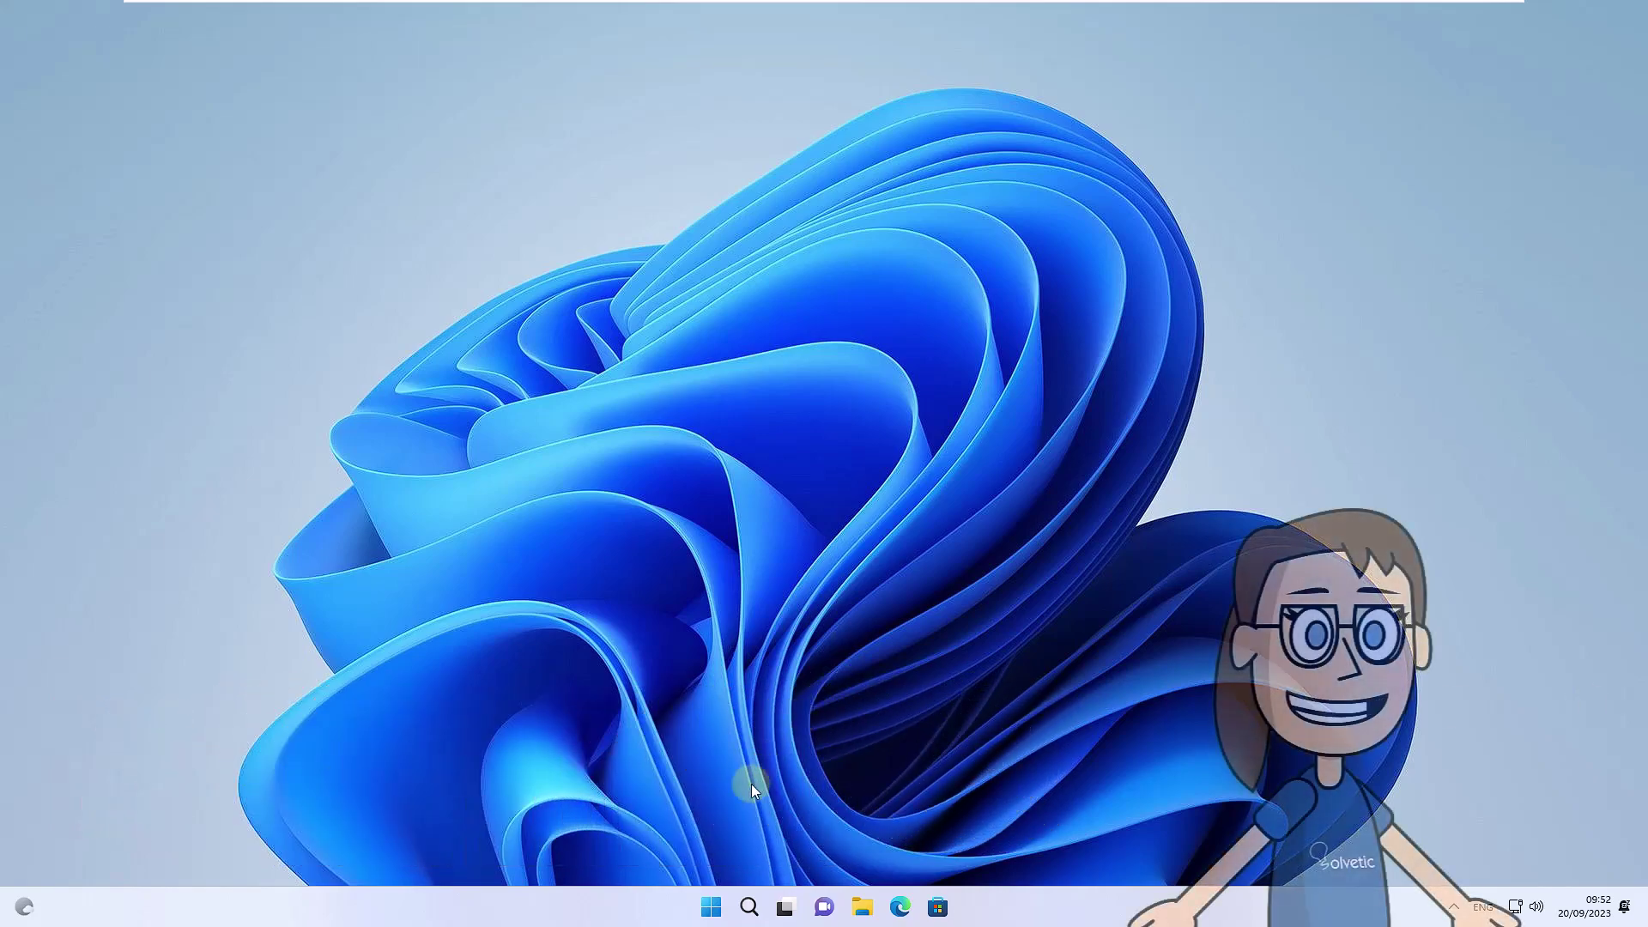
# Search for 'regedit' and launch Registry Editor, bringing up the UAC prompt.
pyautogui.click(752, 911)
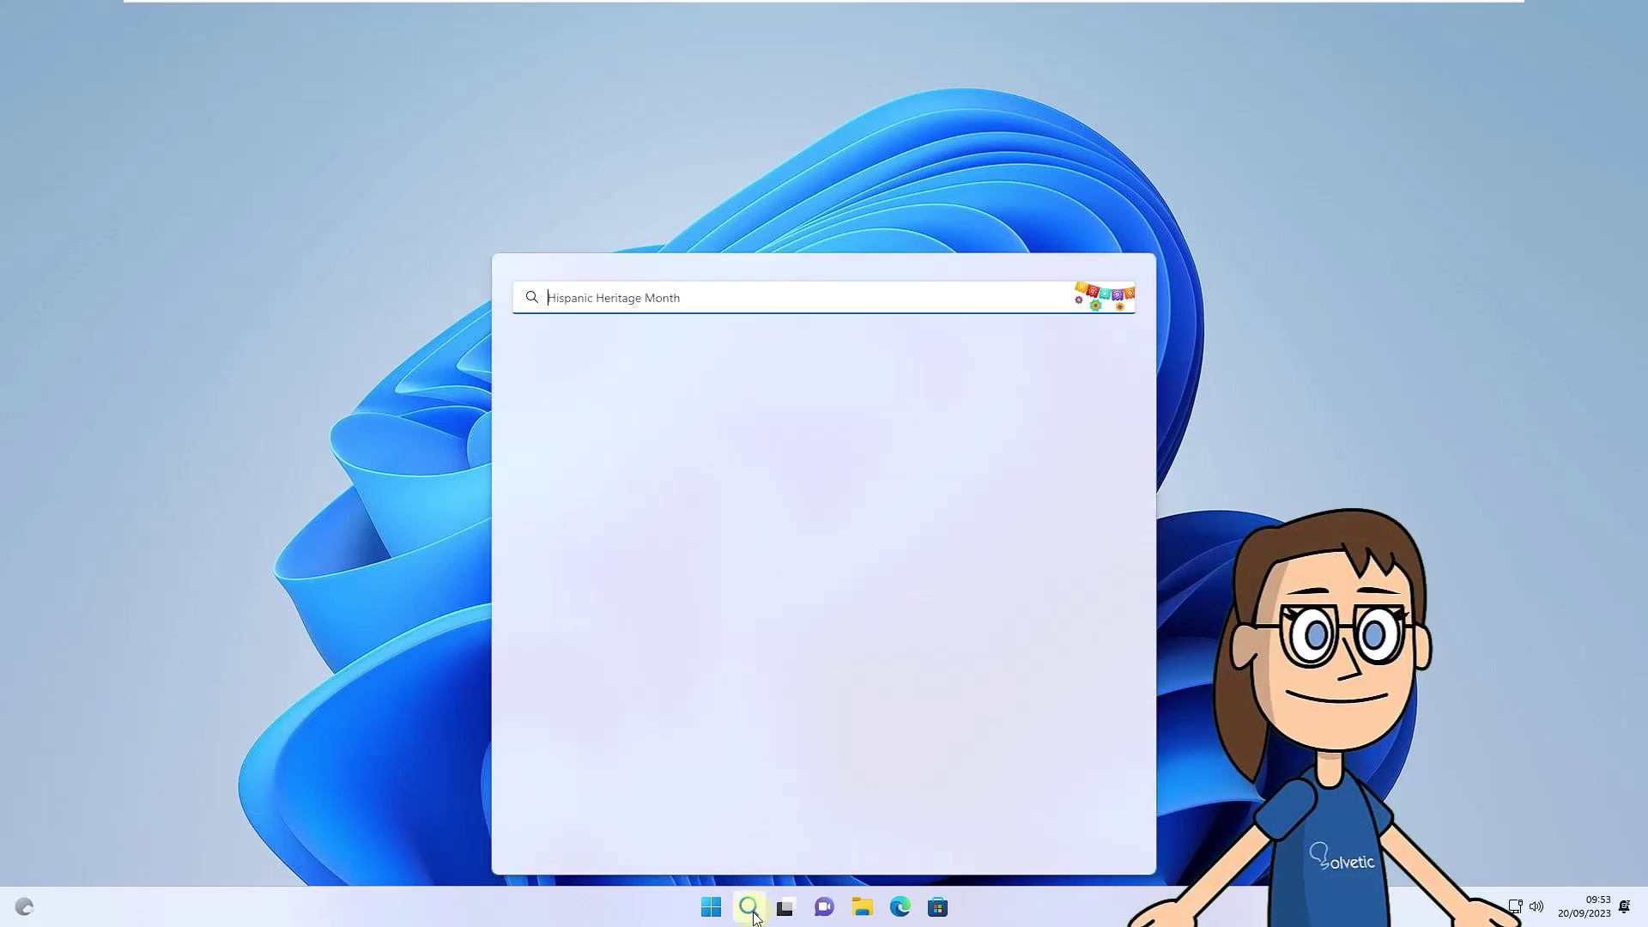
pyautogui.write('regedit')
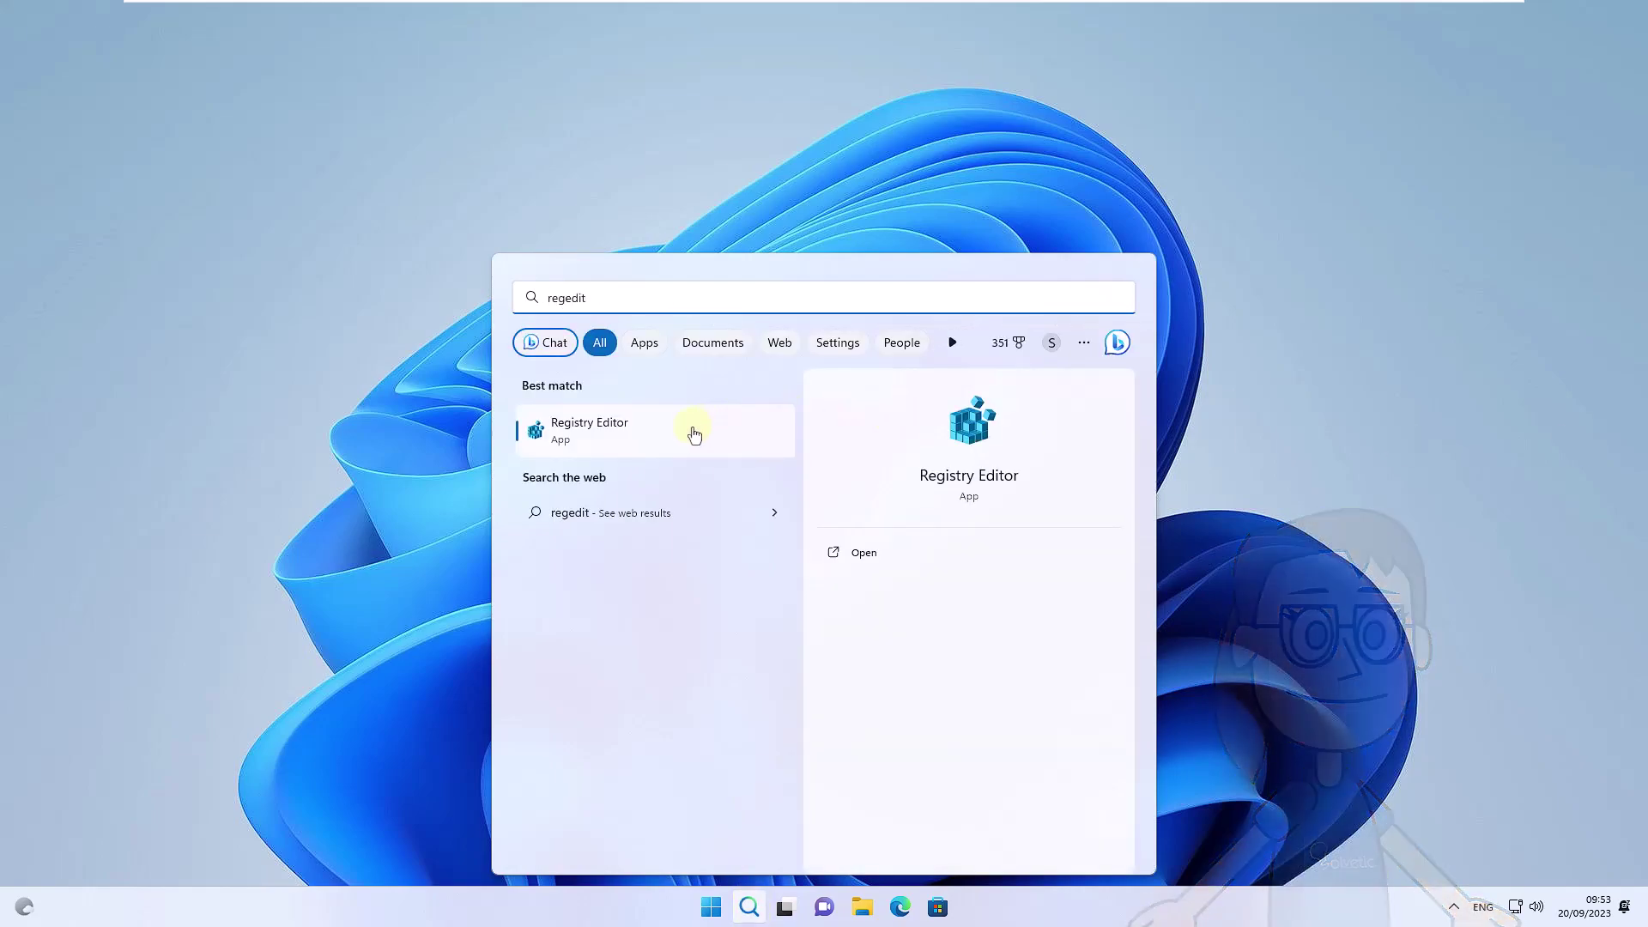
pyautogui.click(674, 436)
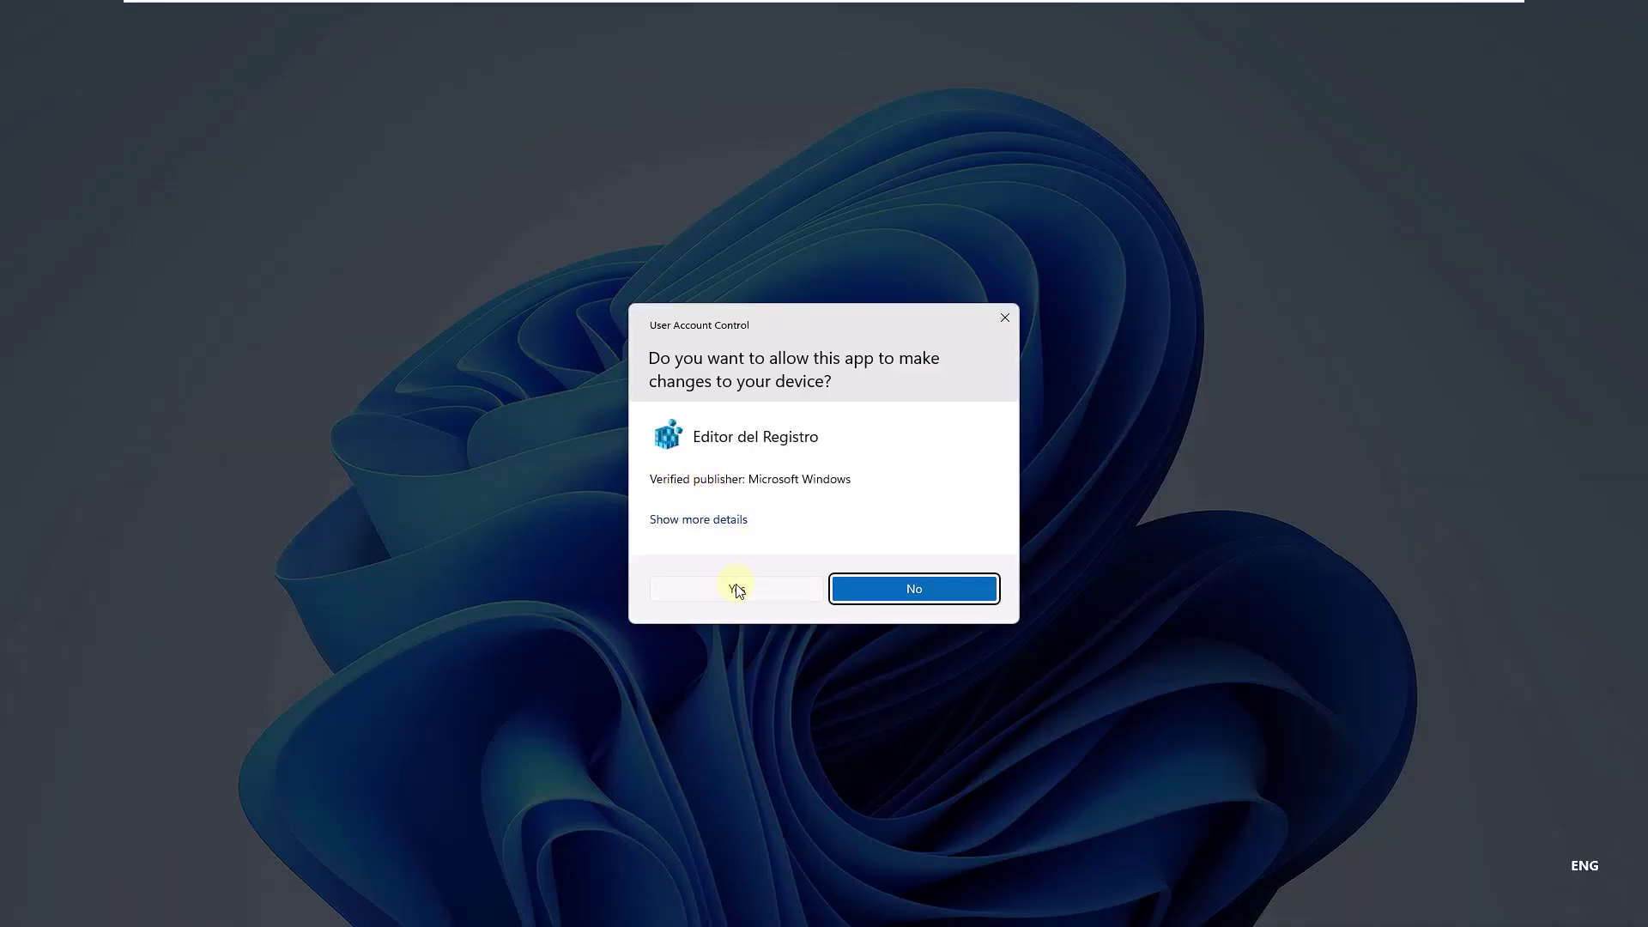
# Allow Registry Editor through UAC and expand HKEY_LOCAL_MACHINE, SOFTWARE and Microsoft.
pyautogui.click(737, 591)
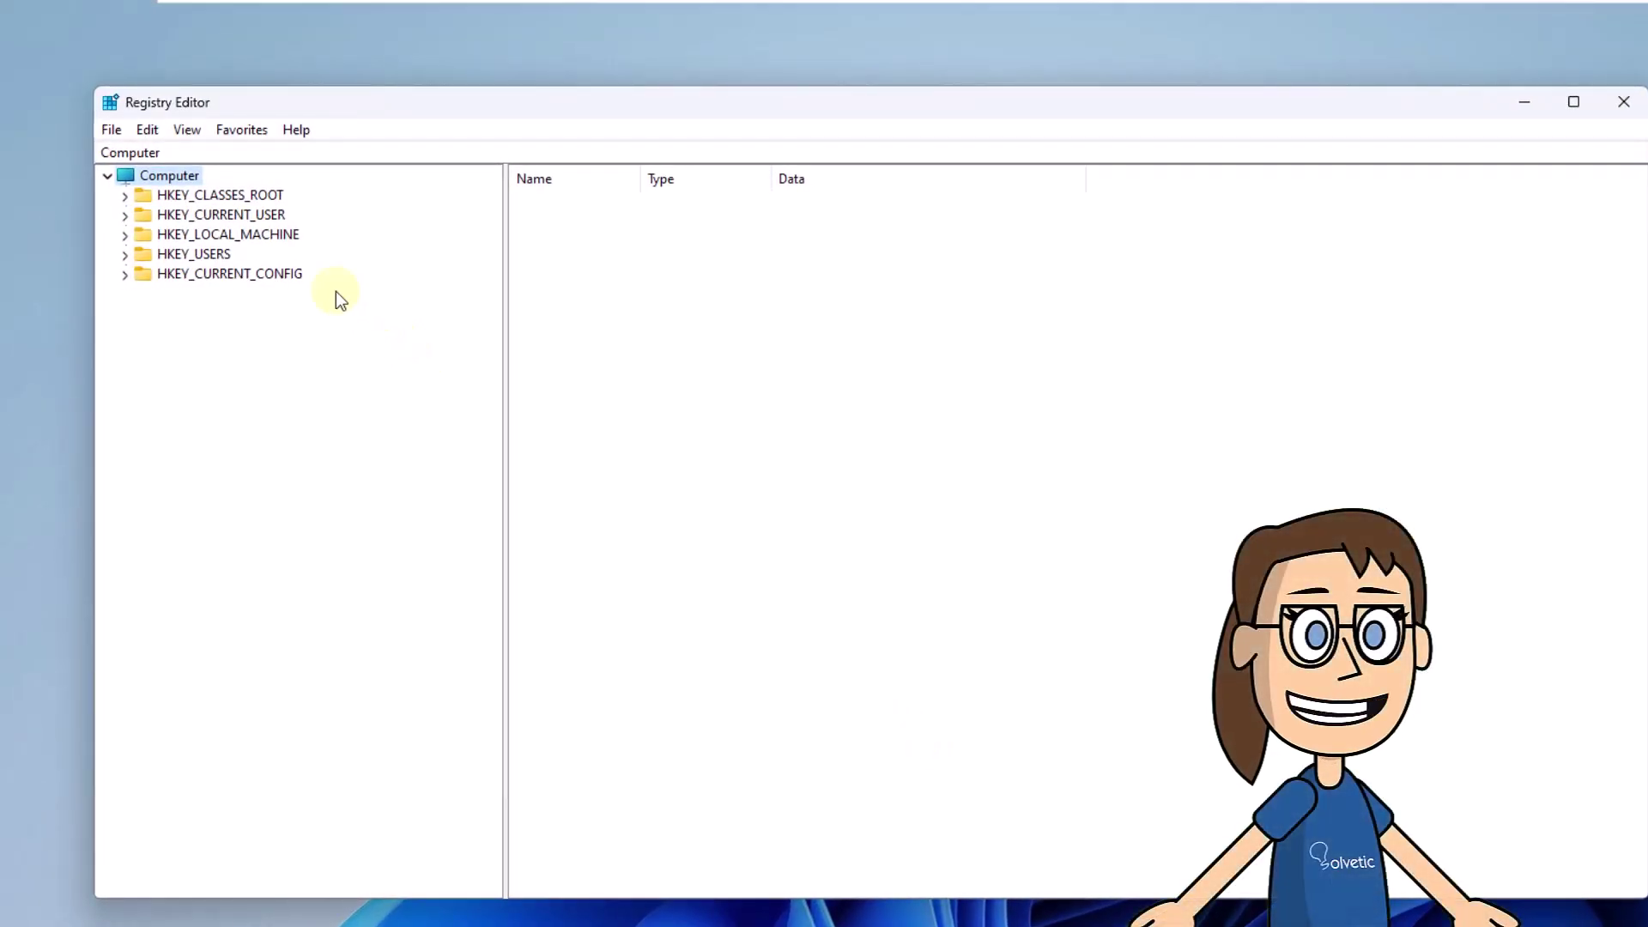
pyautogui.click(124, 234)
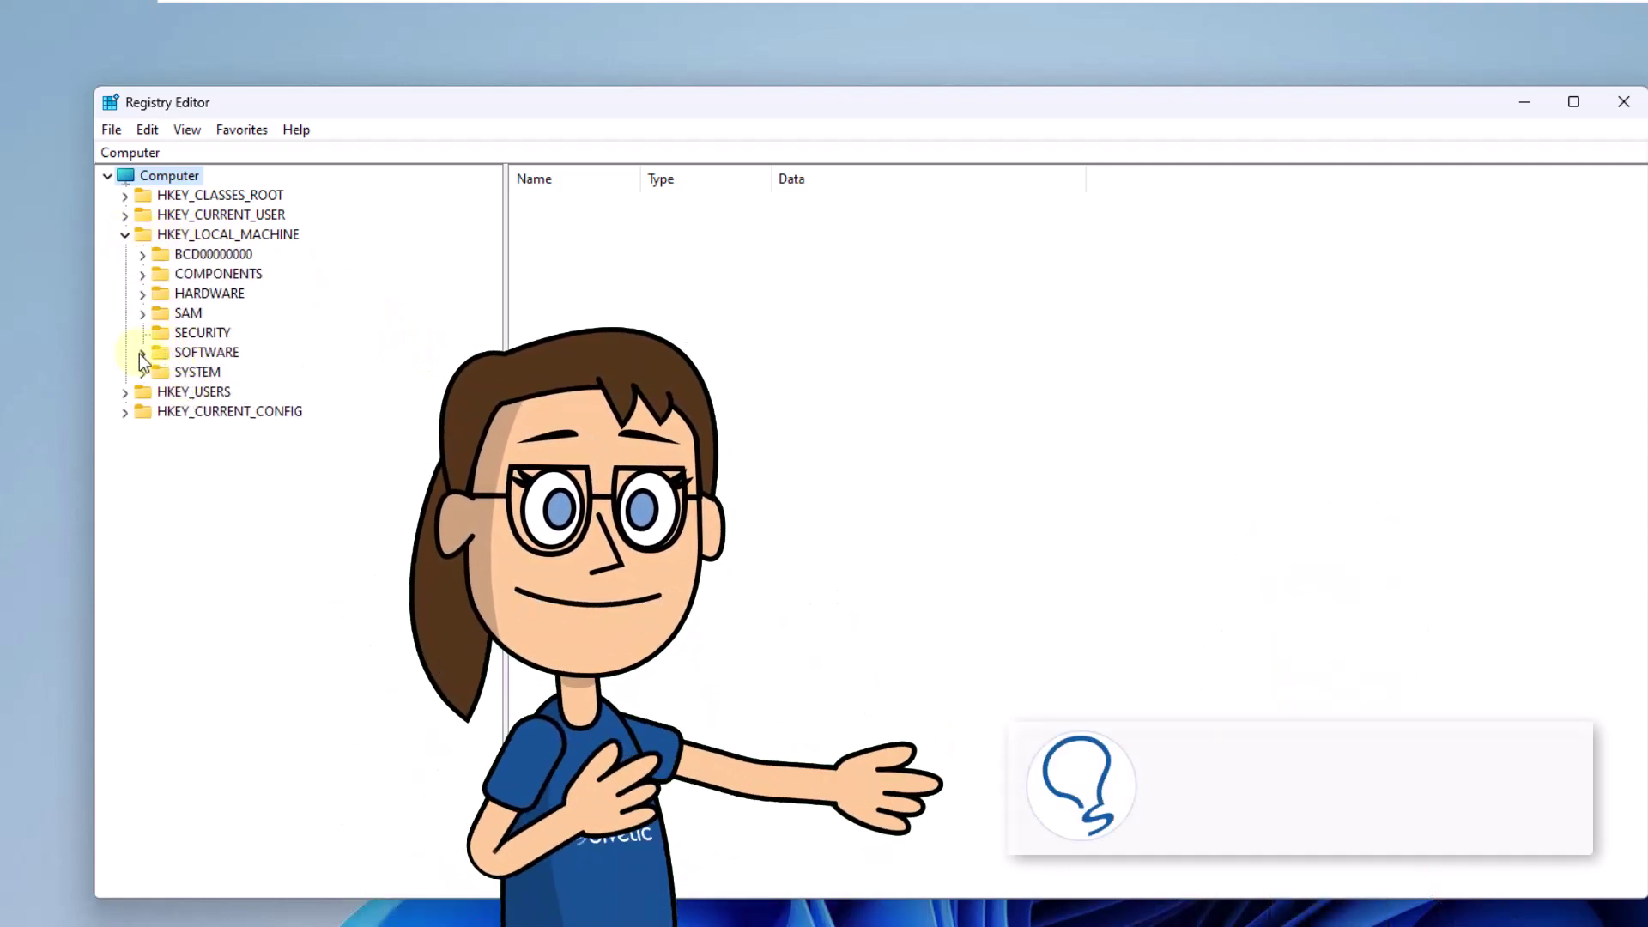
pyautogui.click(142, 353)
pyautogui.click(159, 483)
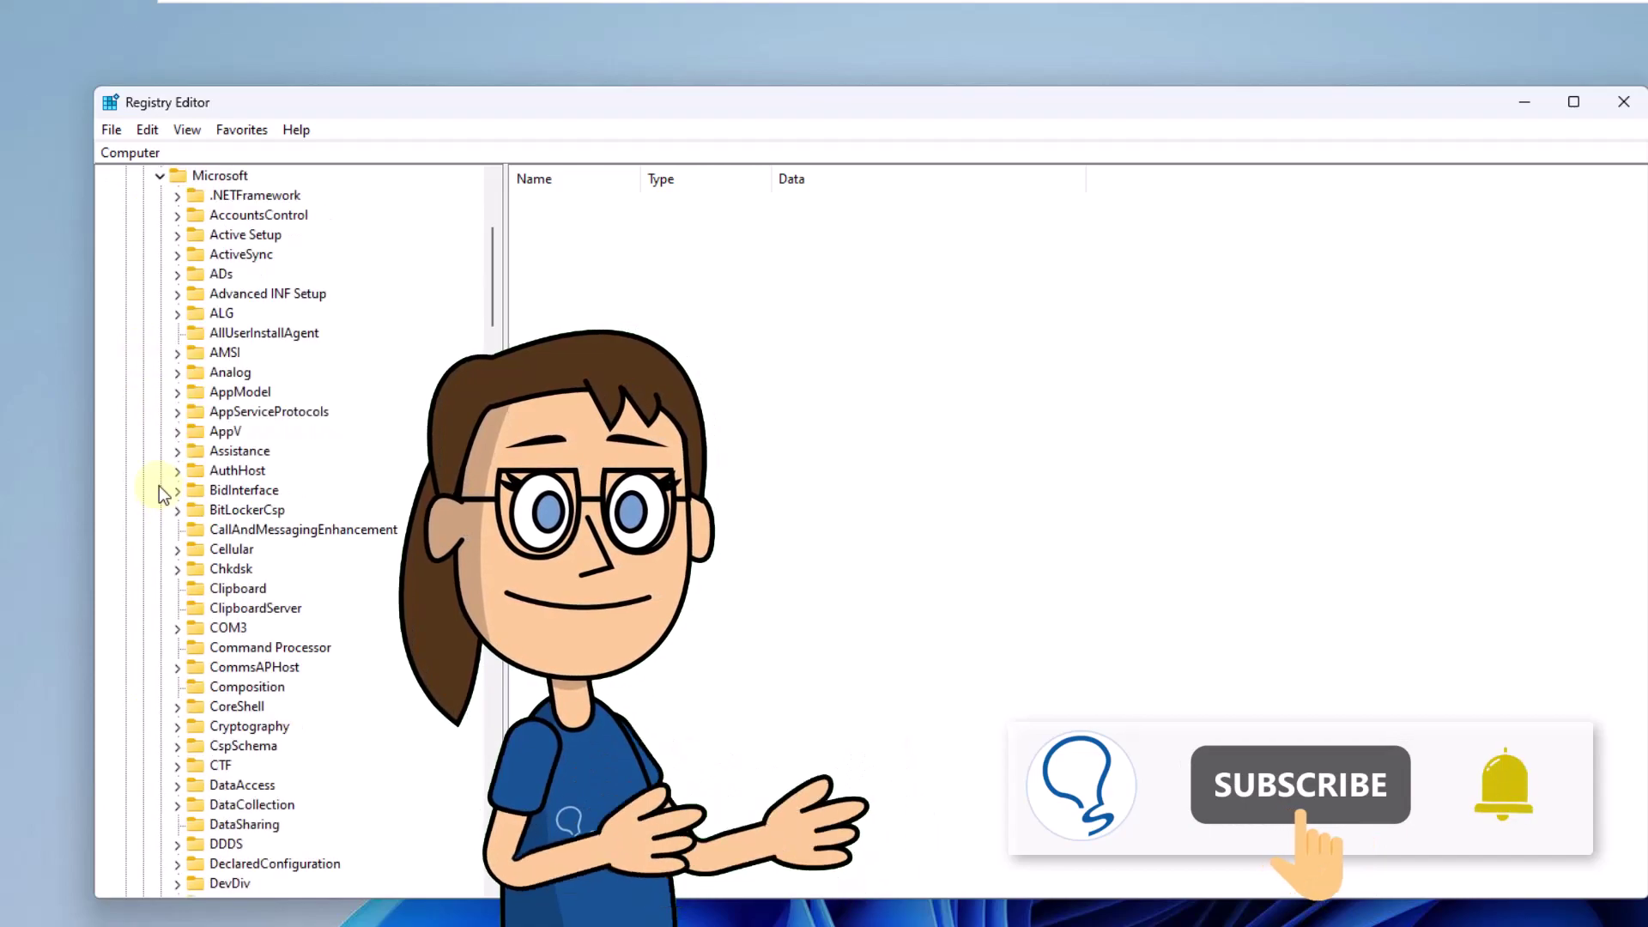
pyautogui.scroll(-17, 257, 593)
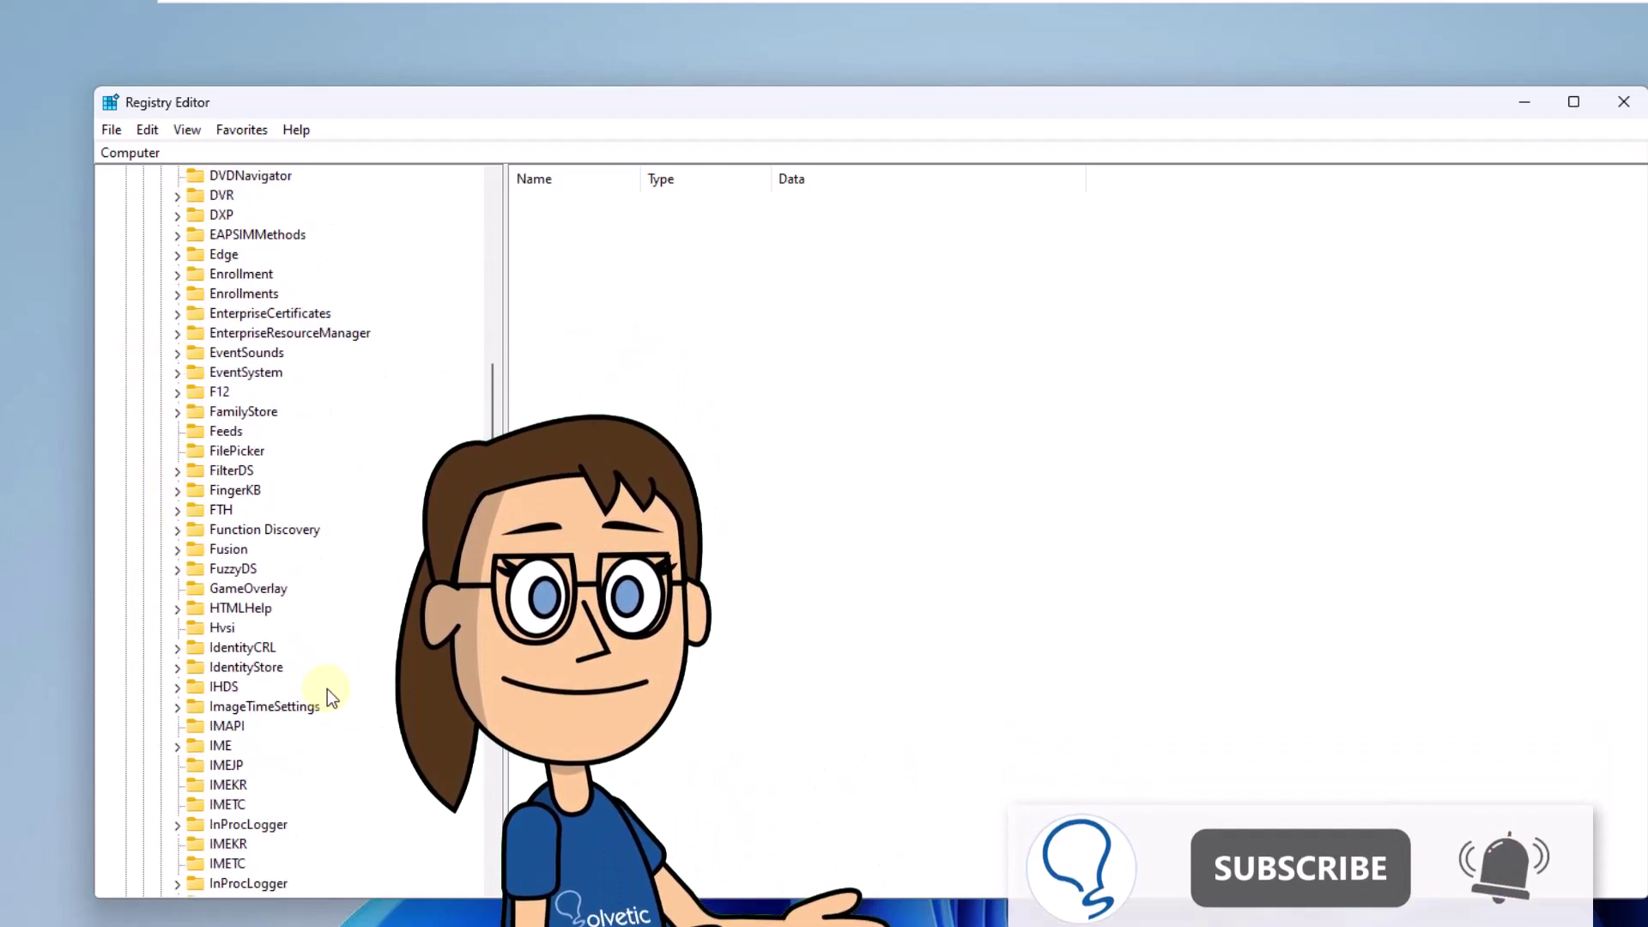
pyautogui.scroll(-20, 327, 691)
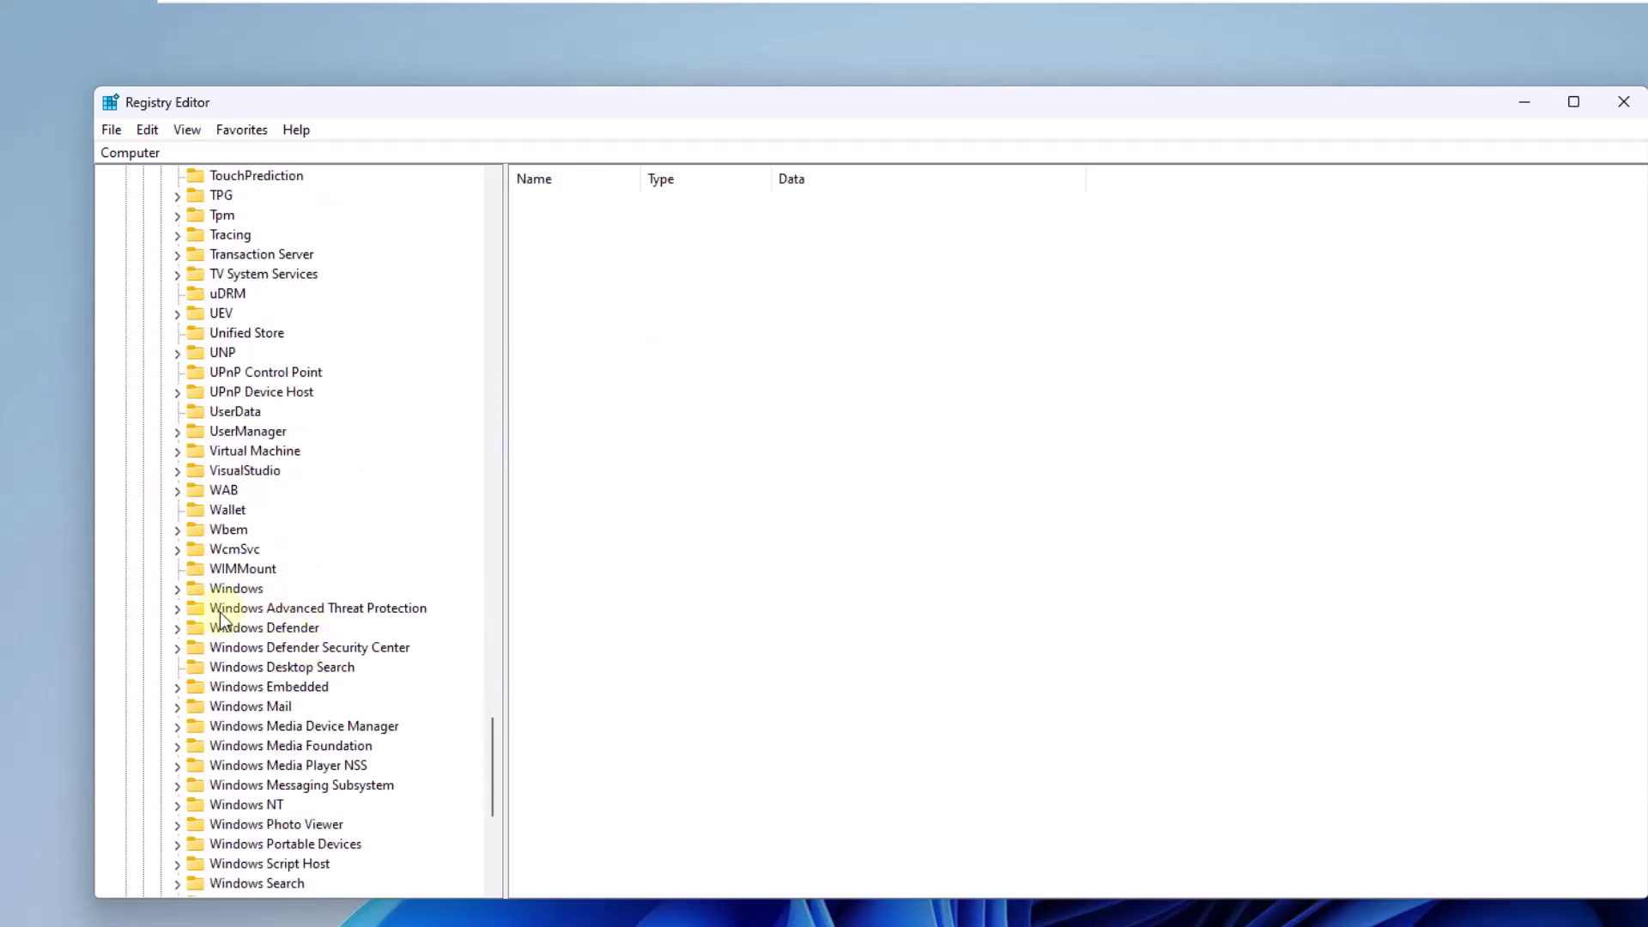
# Expand Windows NT > CurrentVersion > ProfileList and select the first user SID subkey.
pyautogui.click(181, 803)
pyautogui.scroll(-4, 189, 790)
pyautogui.click(194, 592)
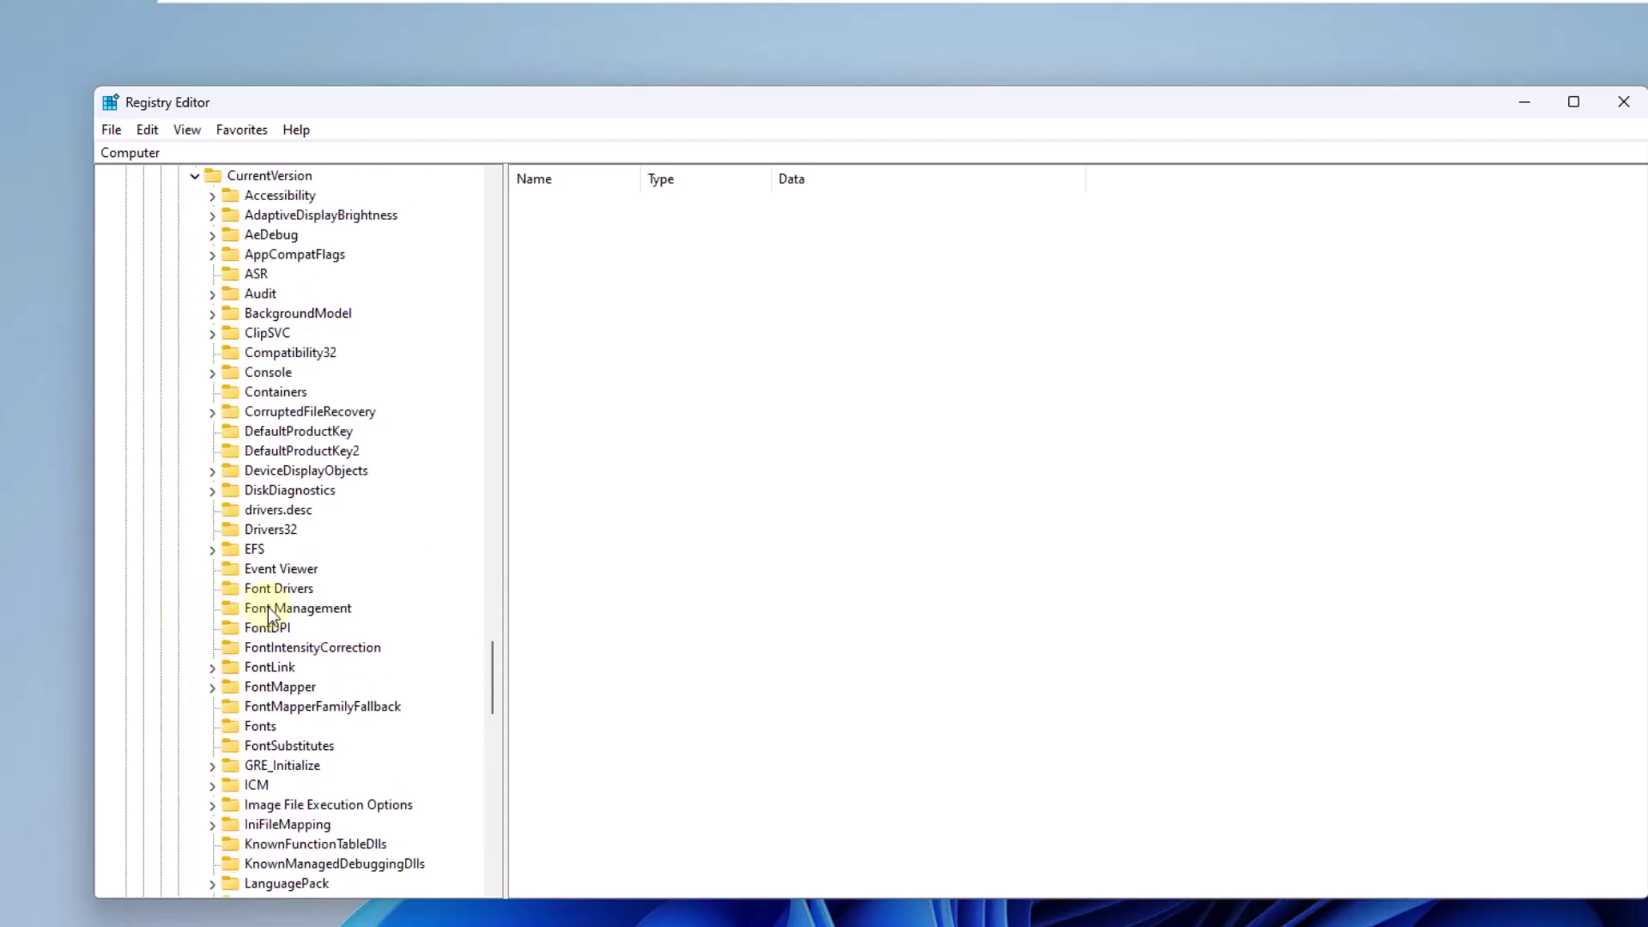
pyautogui.scroll(-12, 343, 653)
pyautogui.click(258, 531)
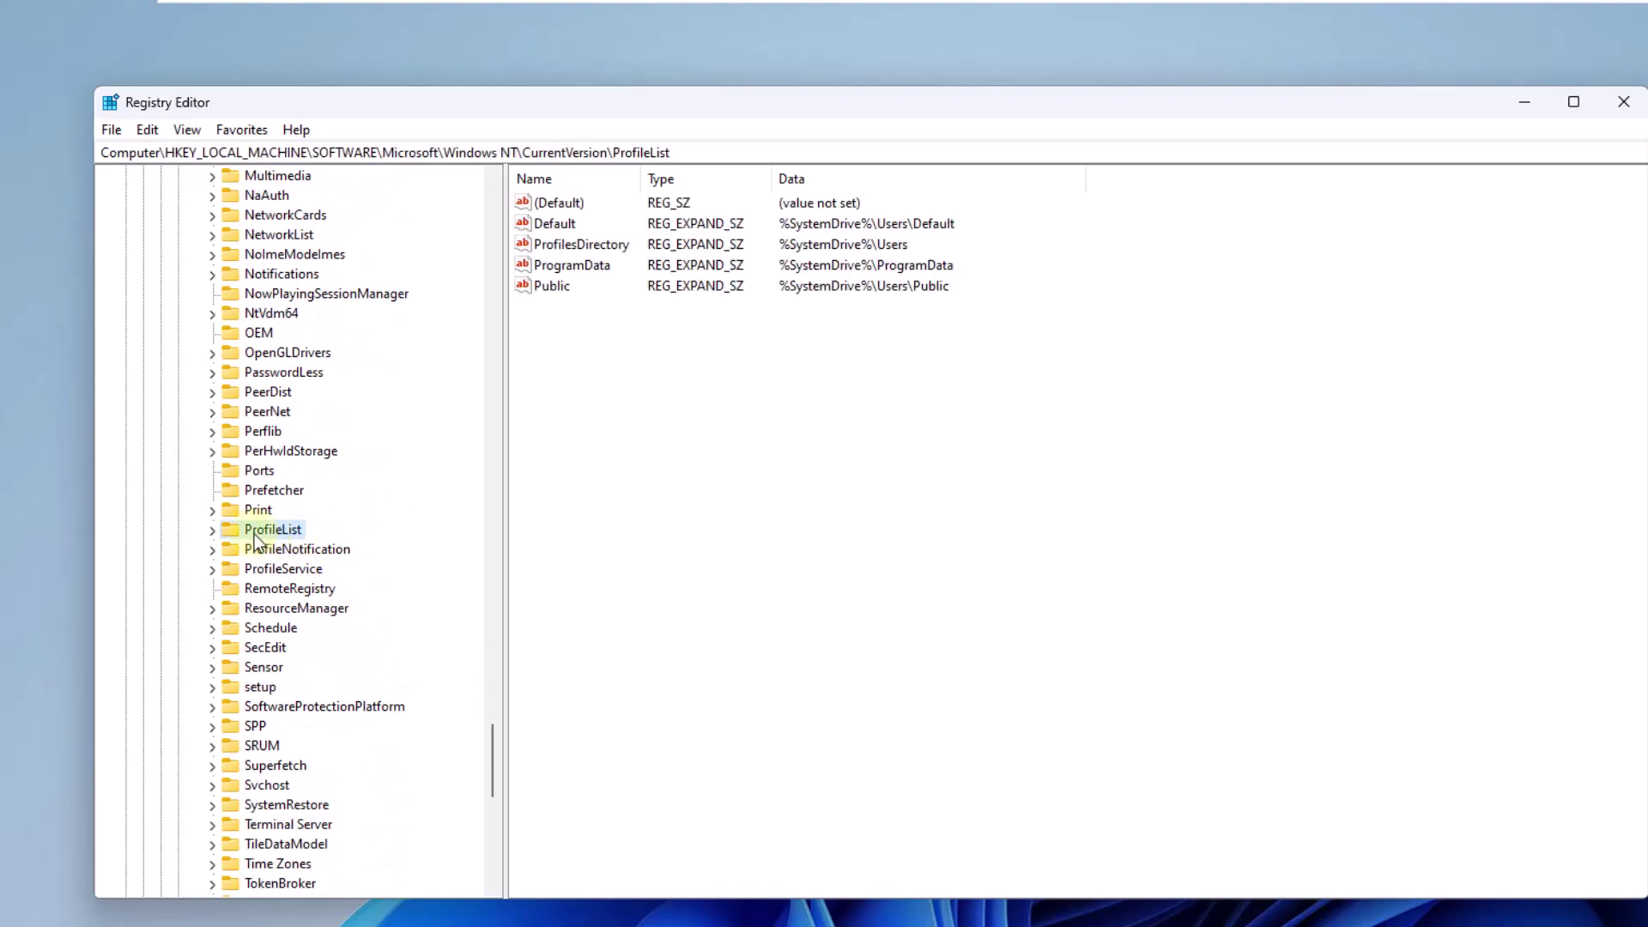
pyautogui.click(212, 529)
pyautogui.click(325, 608)
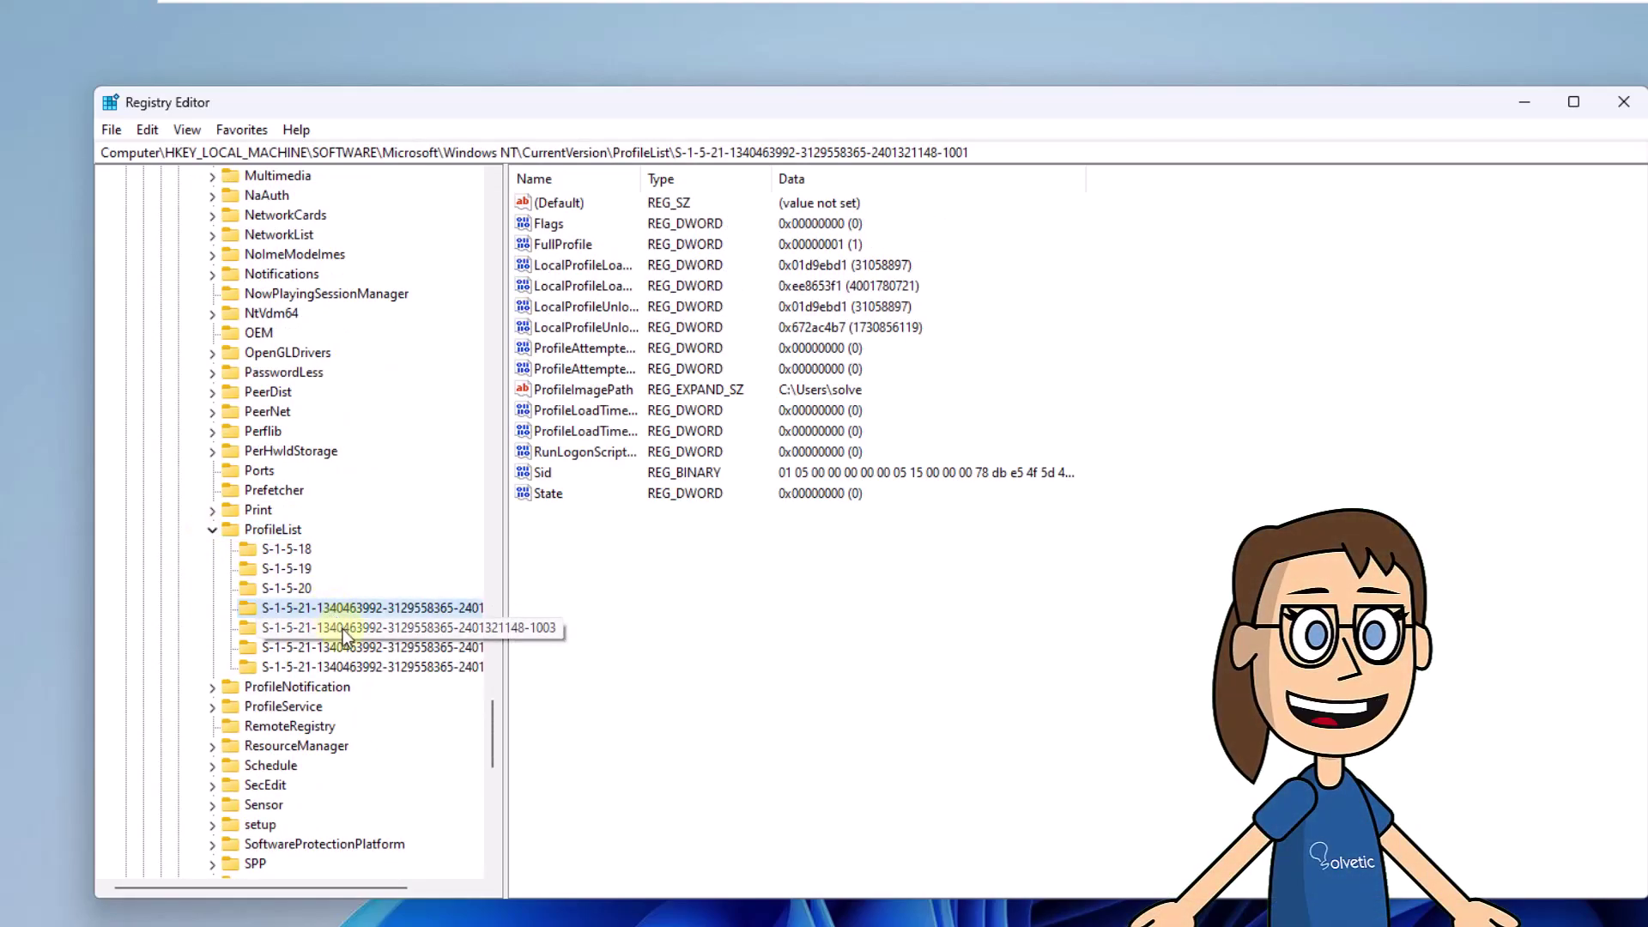
# Step through the SID subkeys to the one ending -1004 and select its ProfileImagePath.
pyautogui.click(343, 630)
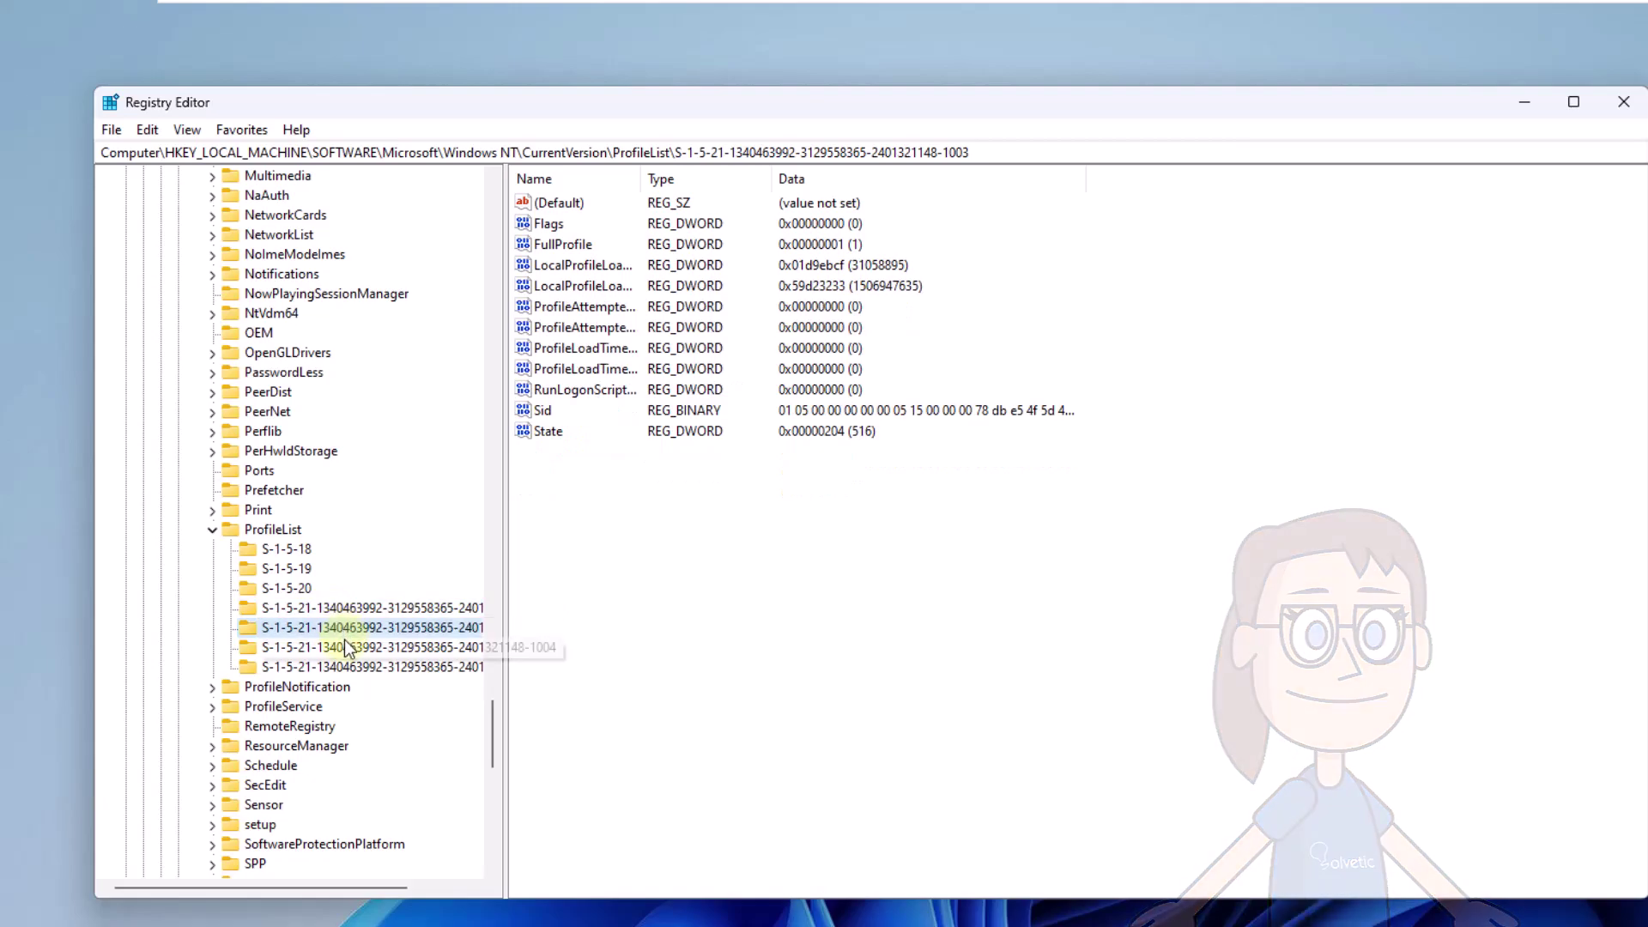
pyautogui.click(344, 642)
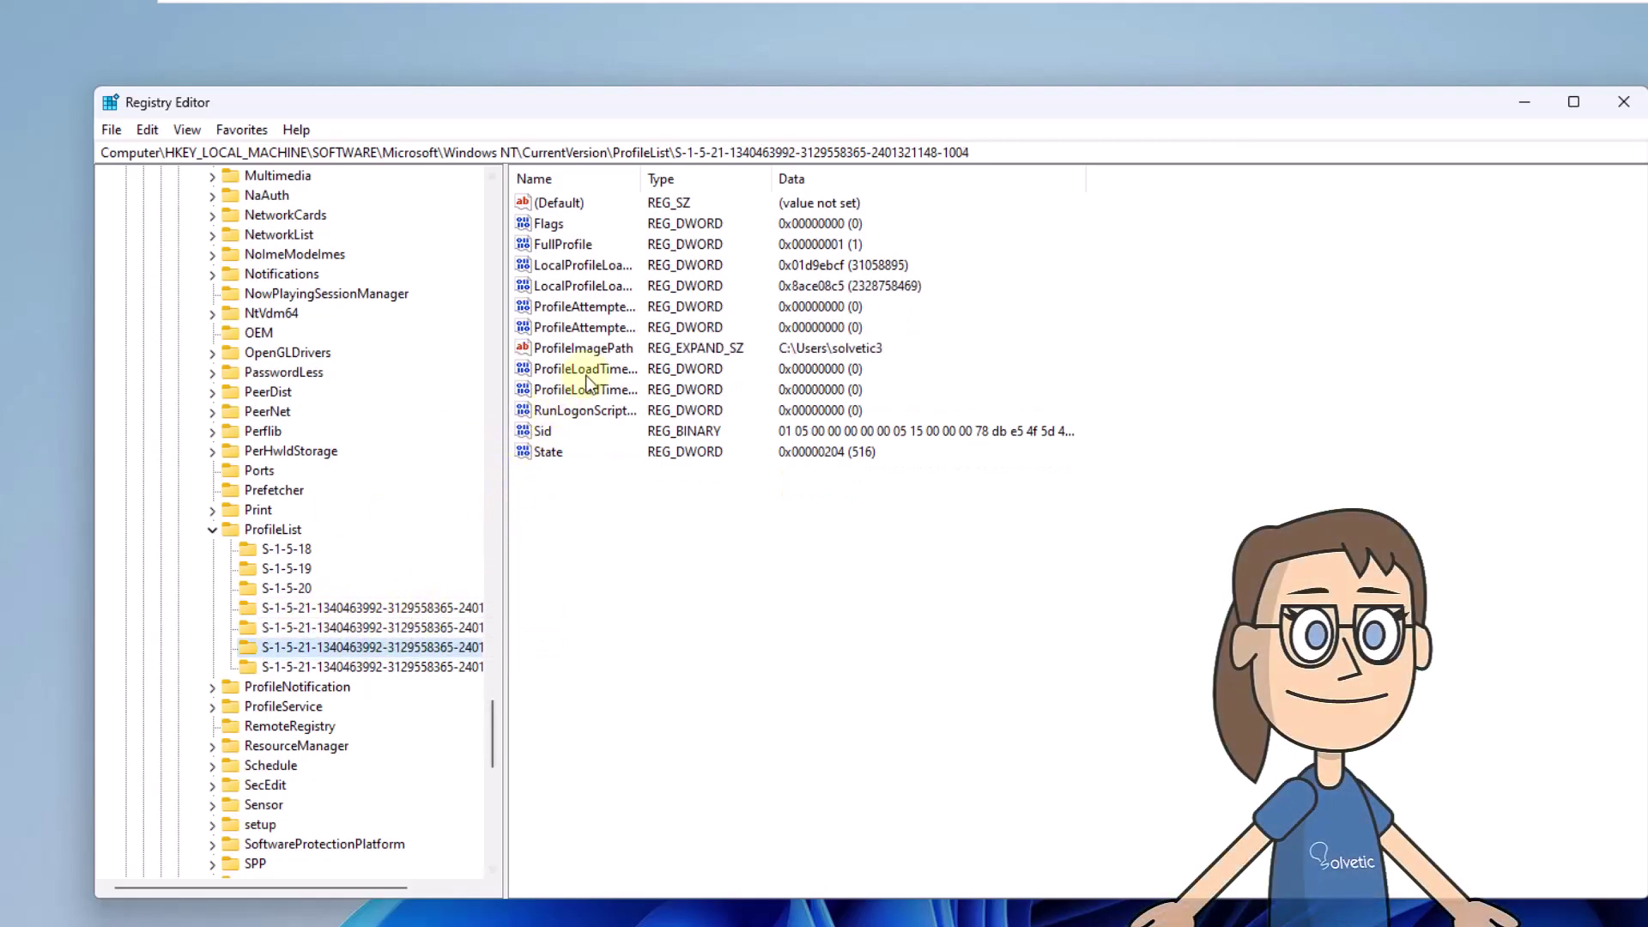
pyautogui.click(584, 347)
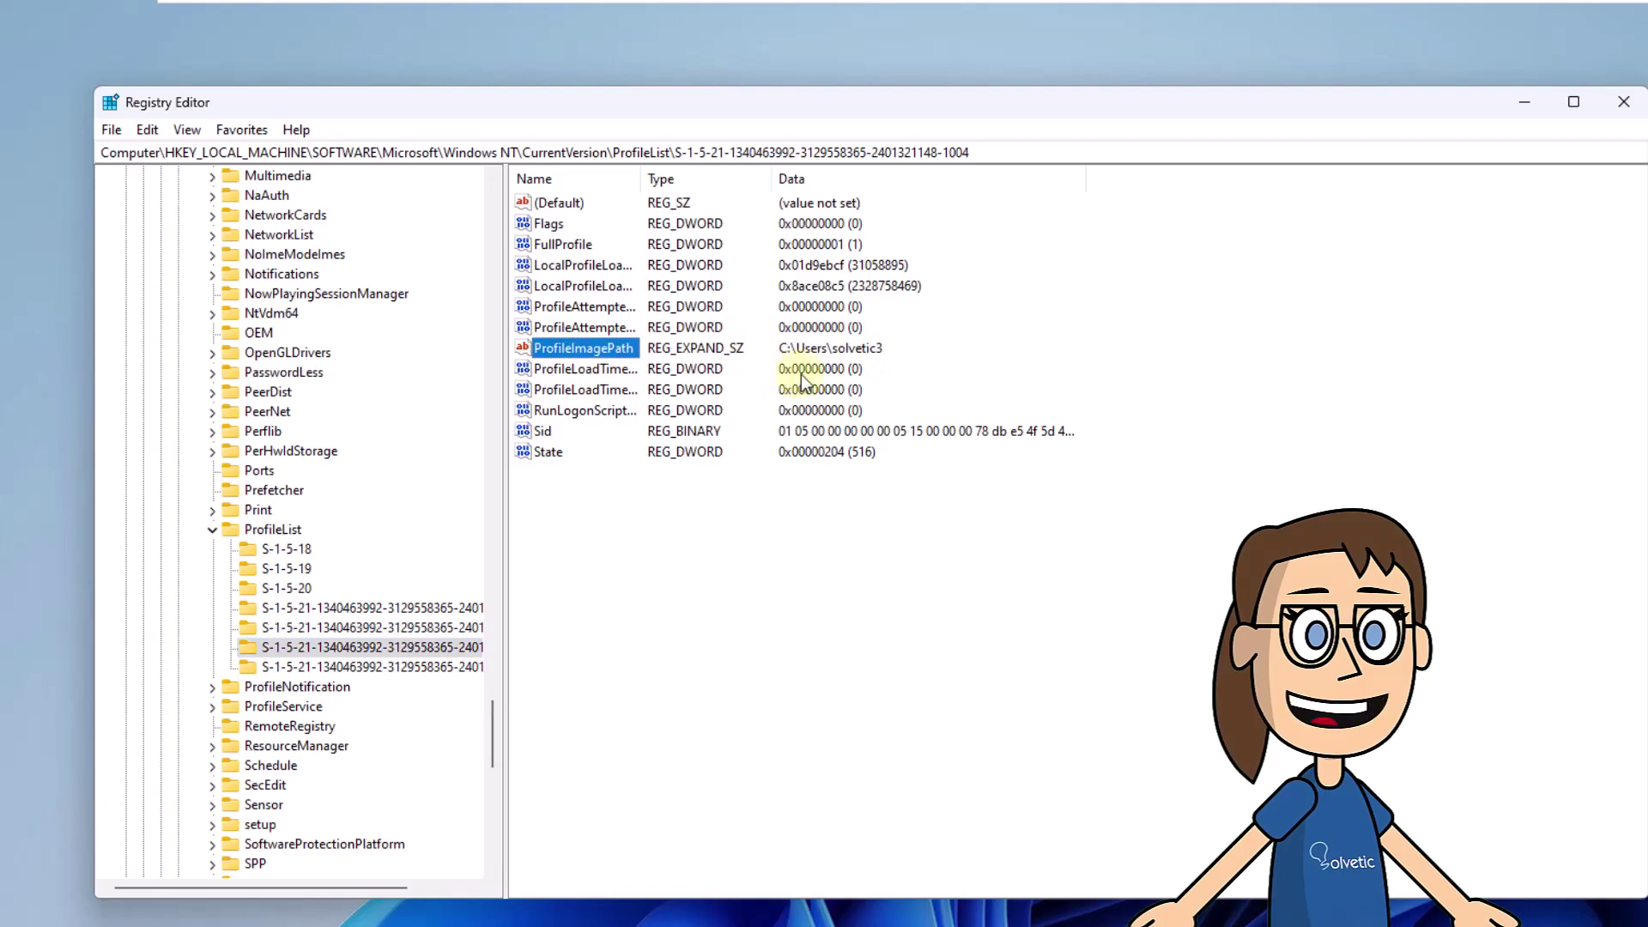
# Delete the -1004 profile's ProfileImagePath value, confirm with Yes, and close Registry Editor.
pyautogui.rightClick(590, 351)
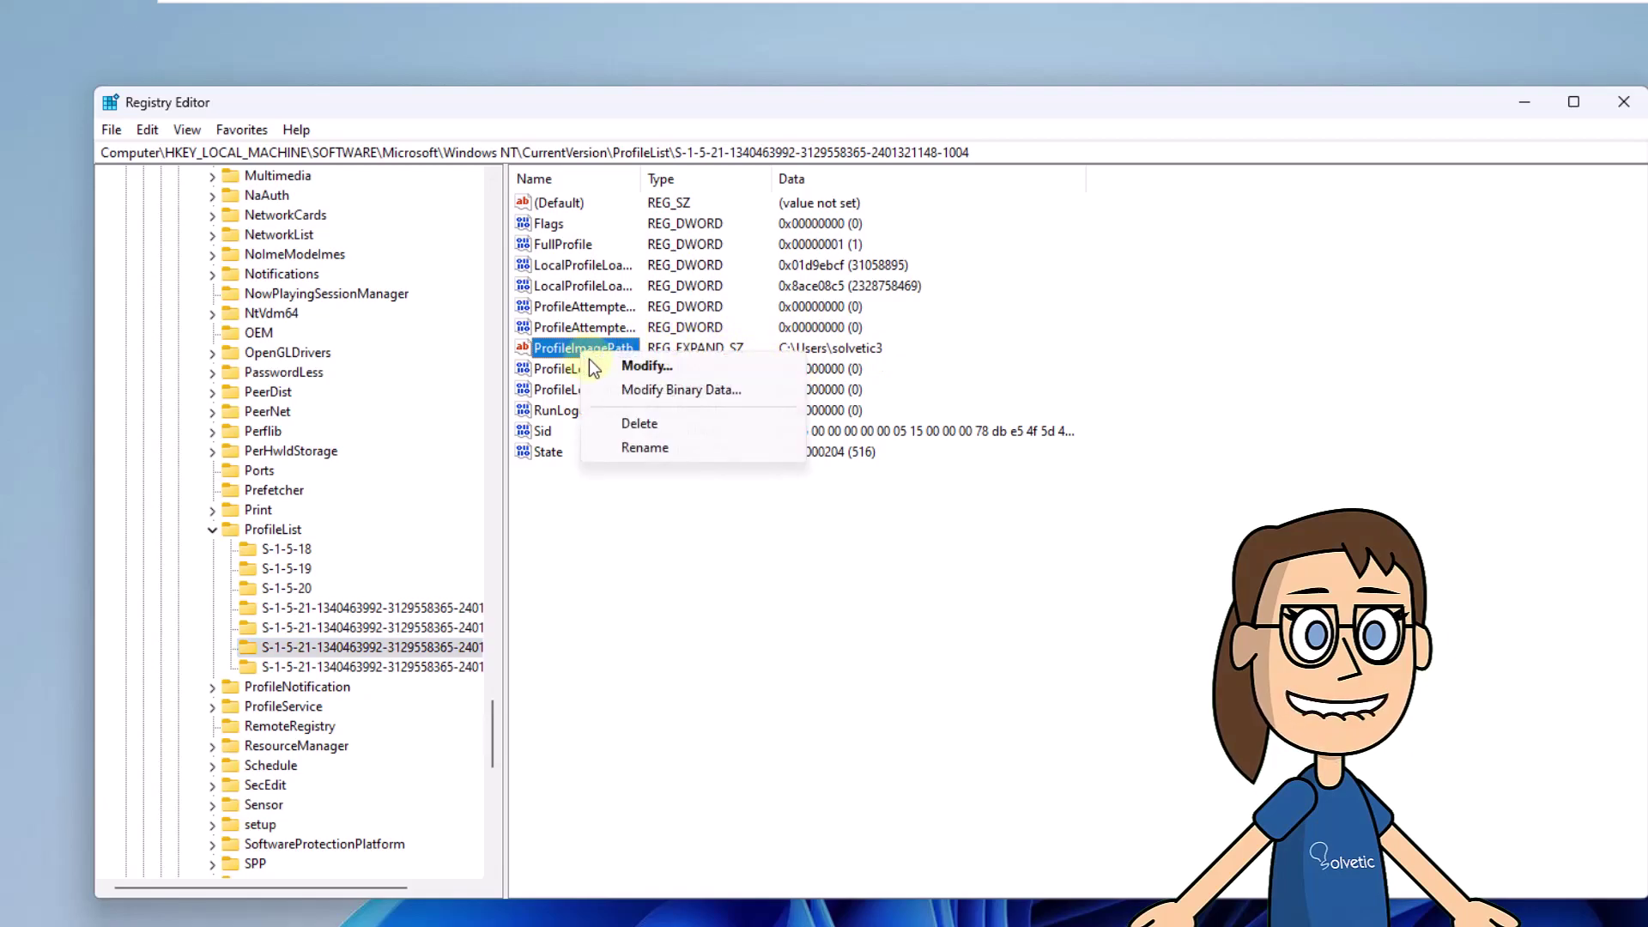
pyautogui.click(640, 424)
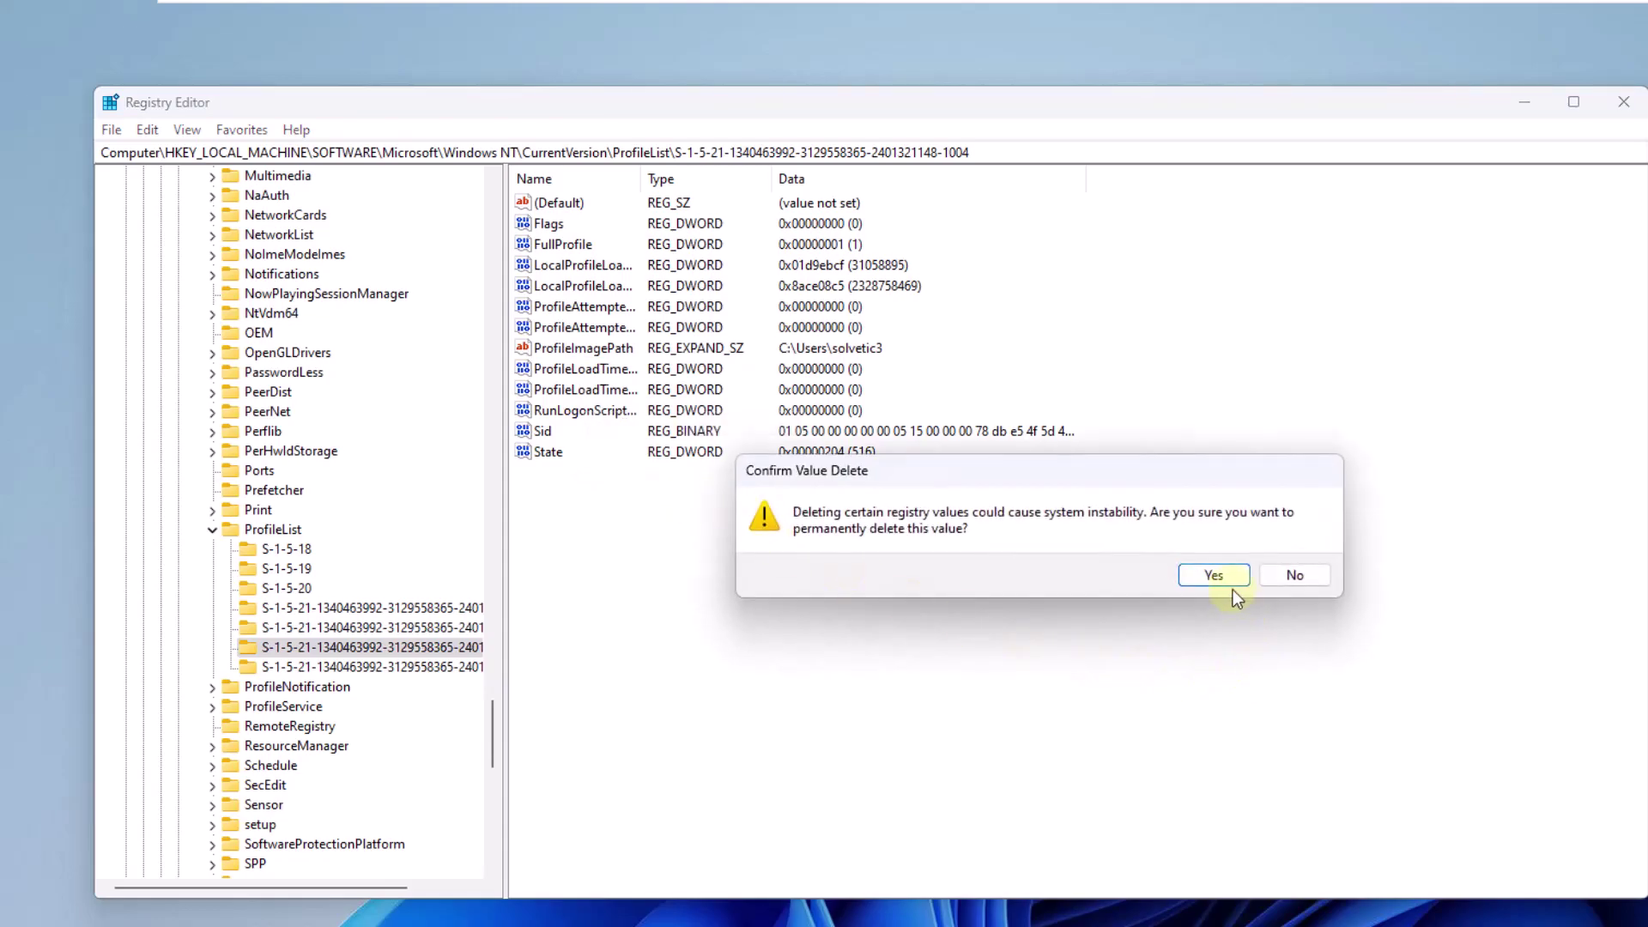
pyautogui.click(1213, 575)
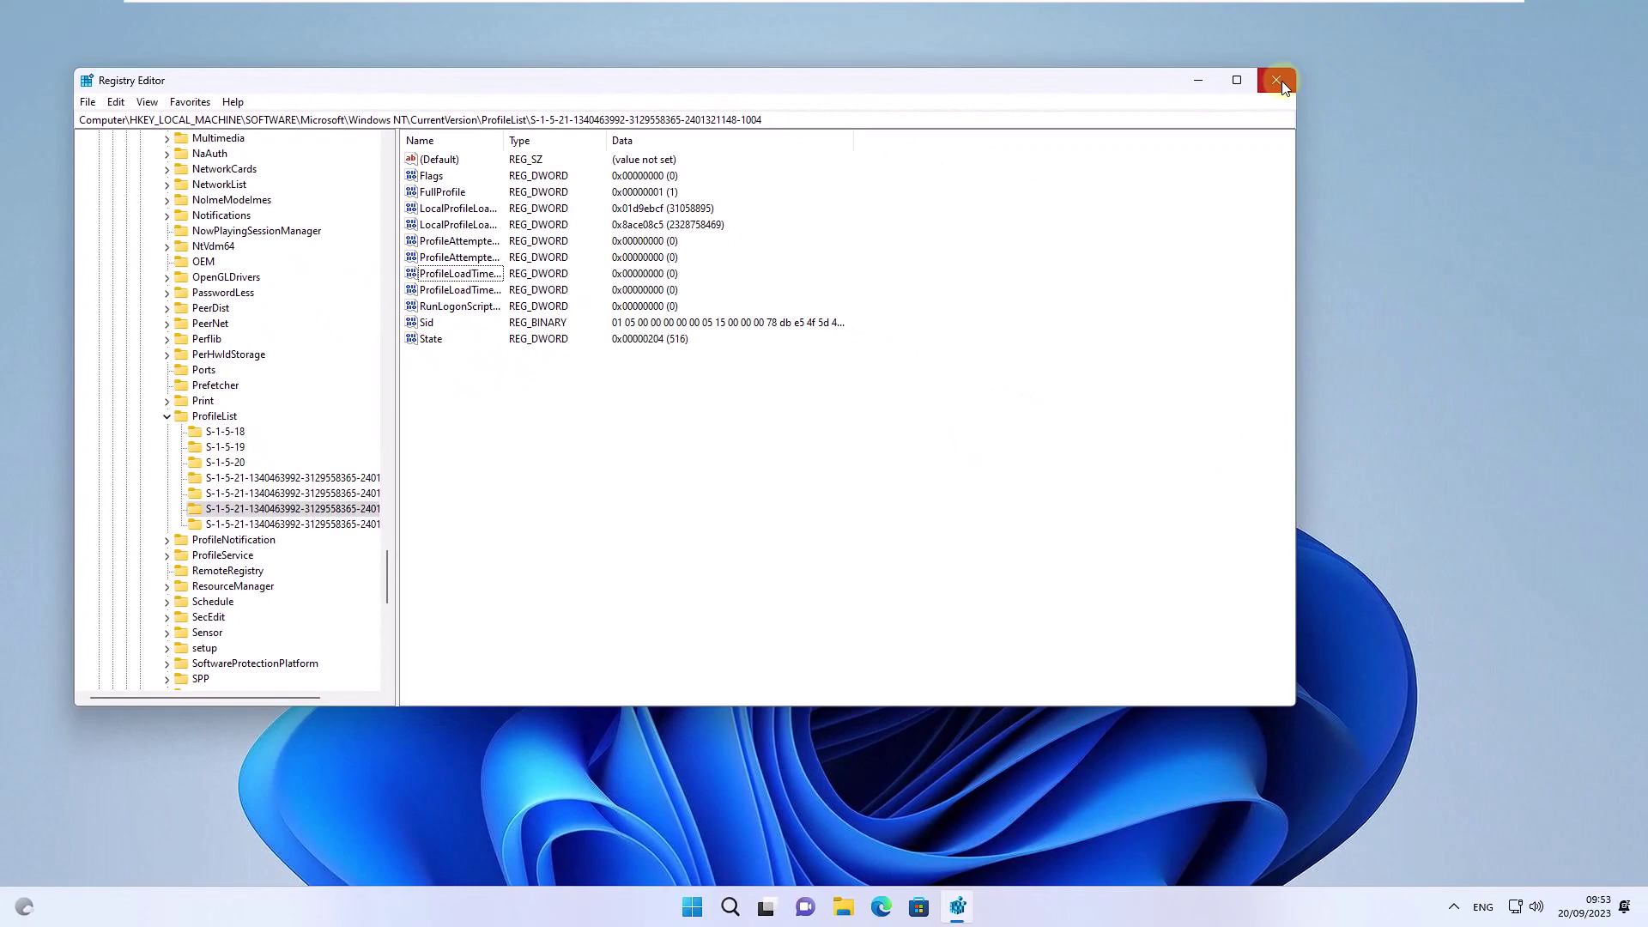
pyautogui.click(1278, 80)
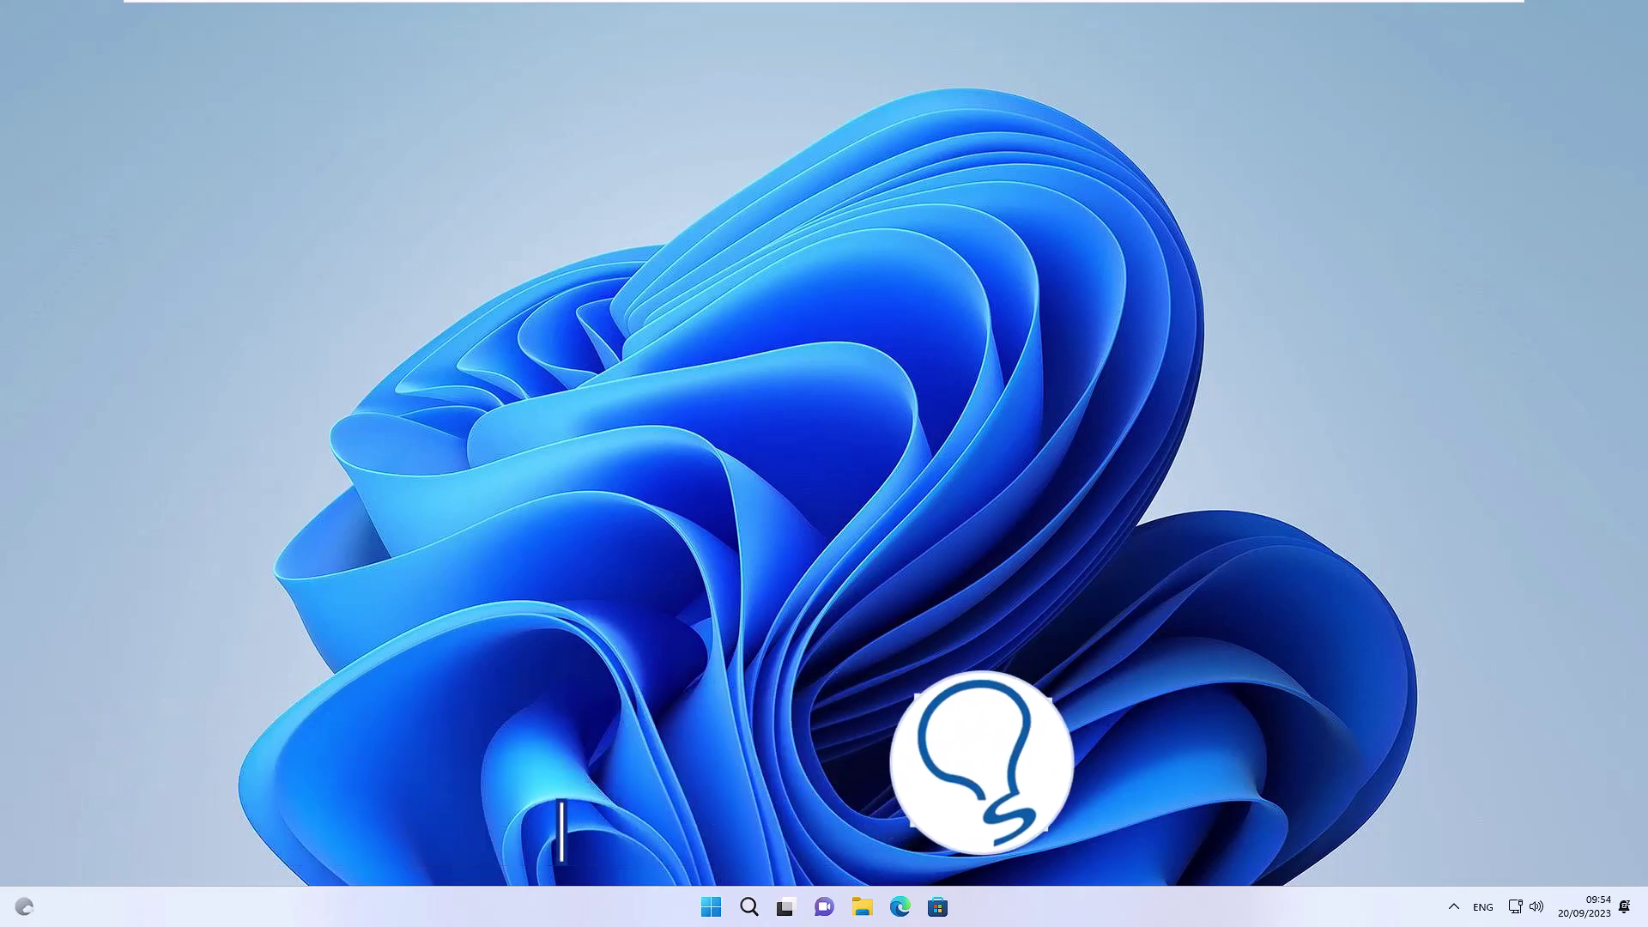
# Launch PowerShell as administrator from search and run Get-LocalUser to list local accounts.
pyautogui.click(750, 910)
pyautogui.write('p')
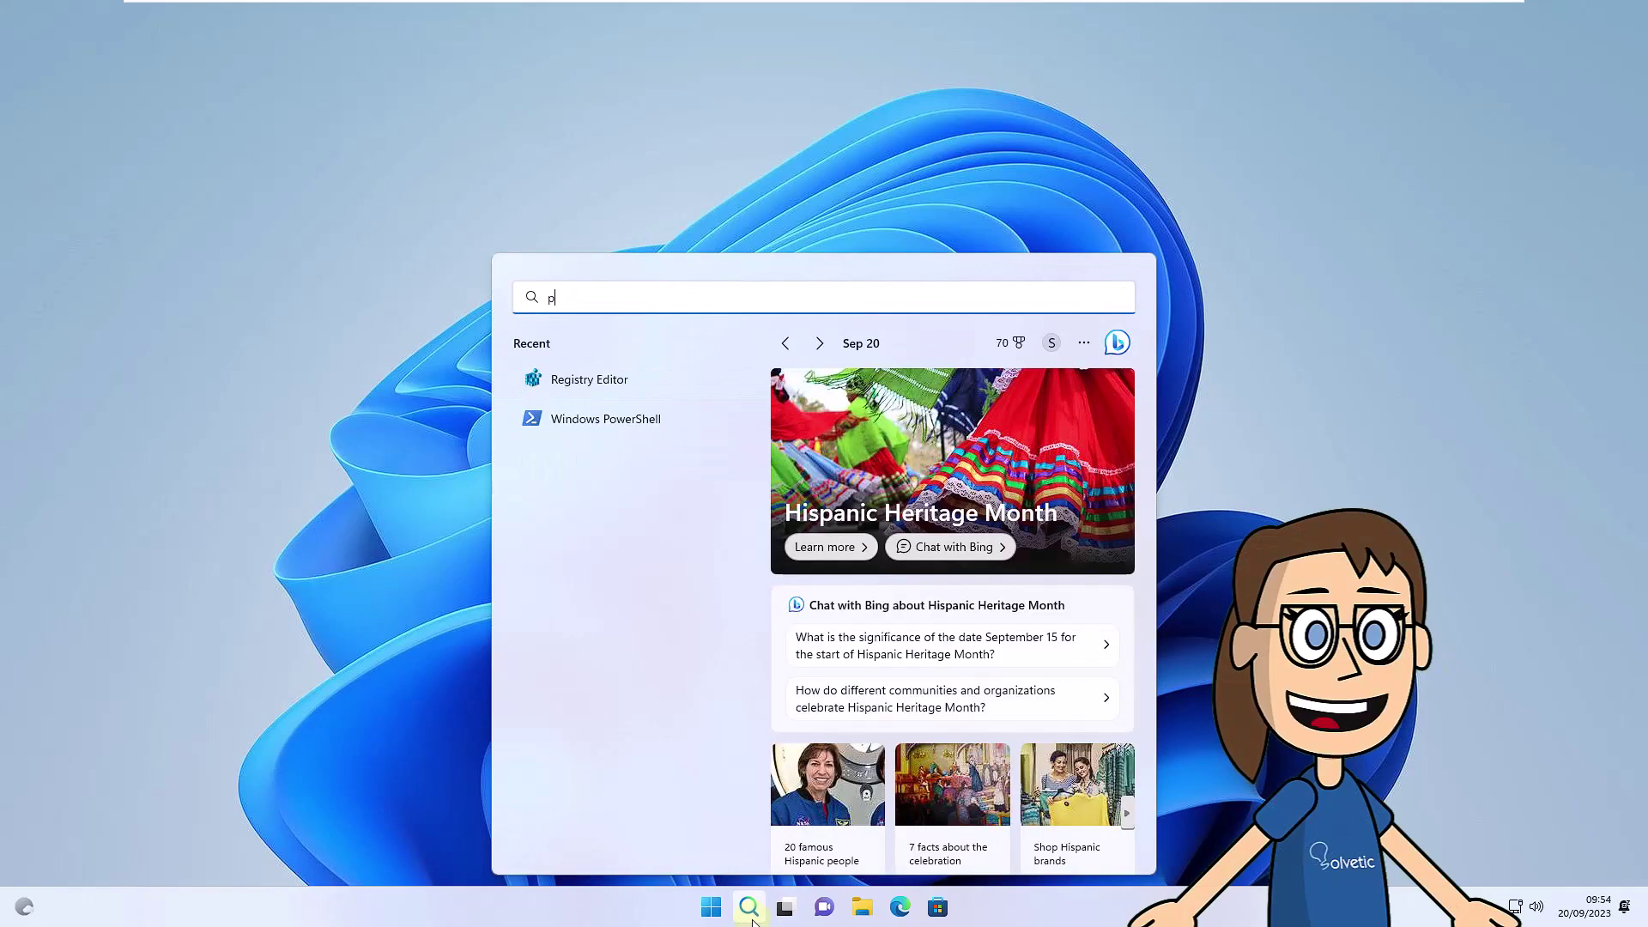
pyautogui.write('owershell')
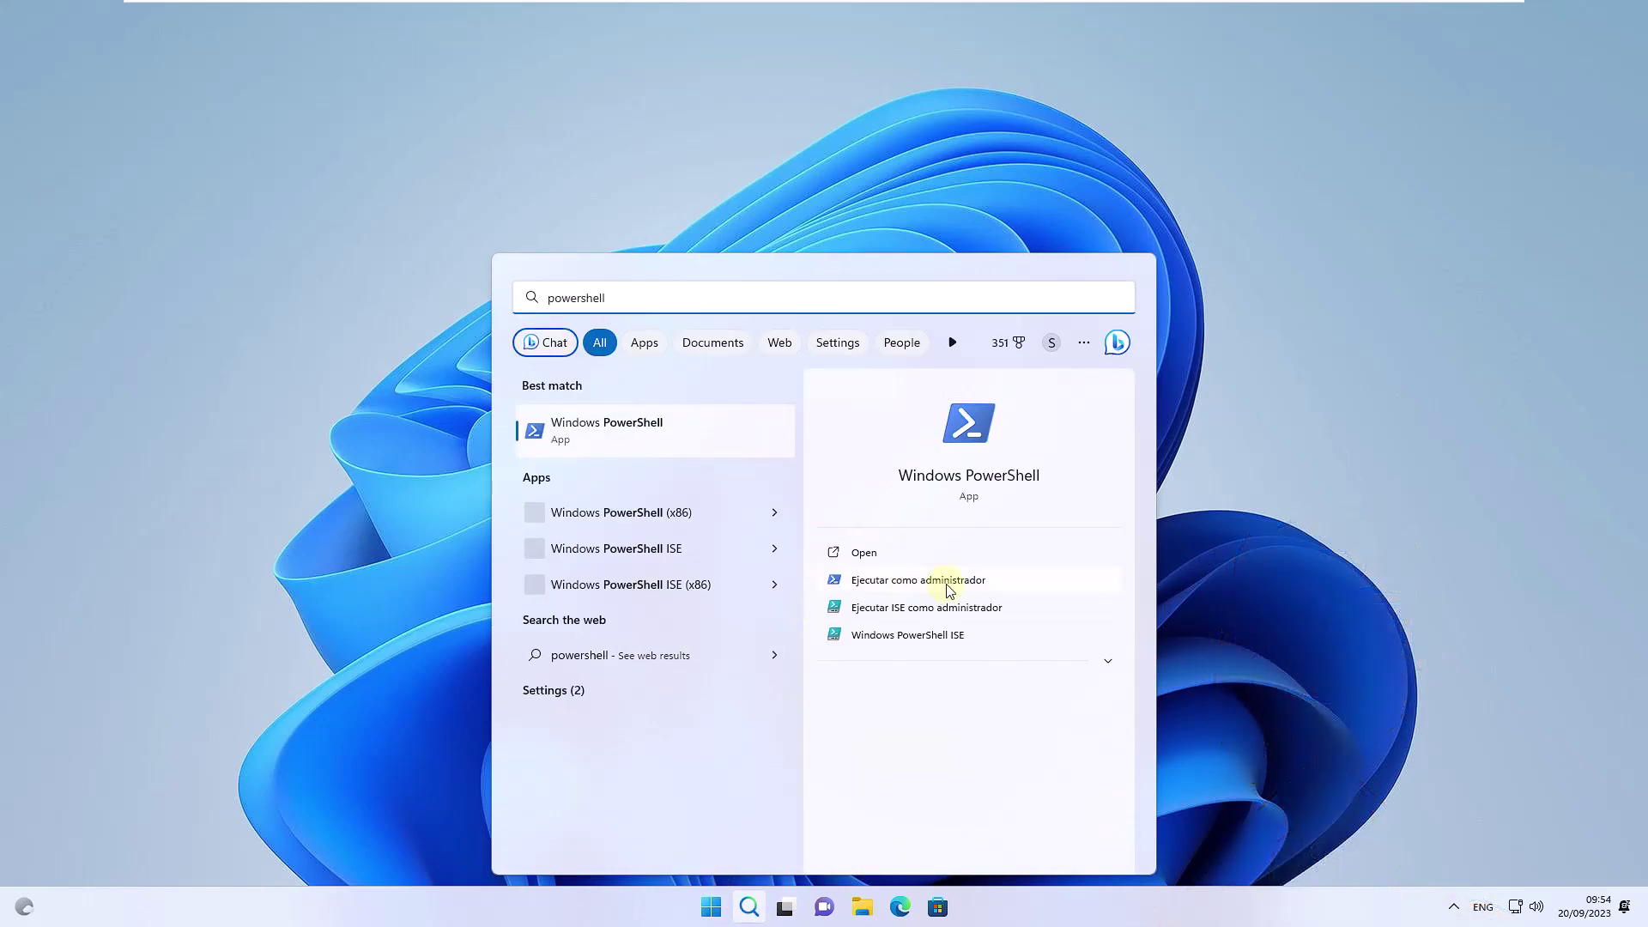
pyautogui.click(949, 581)
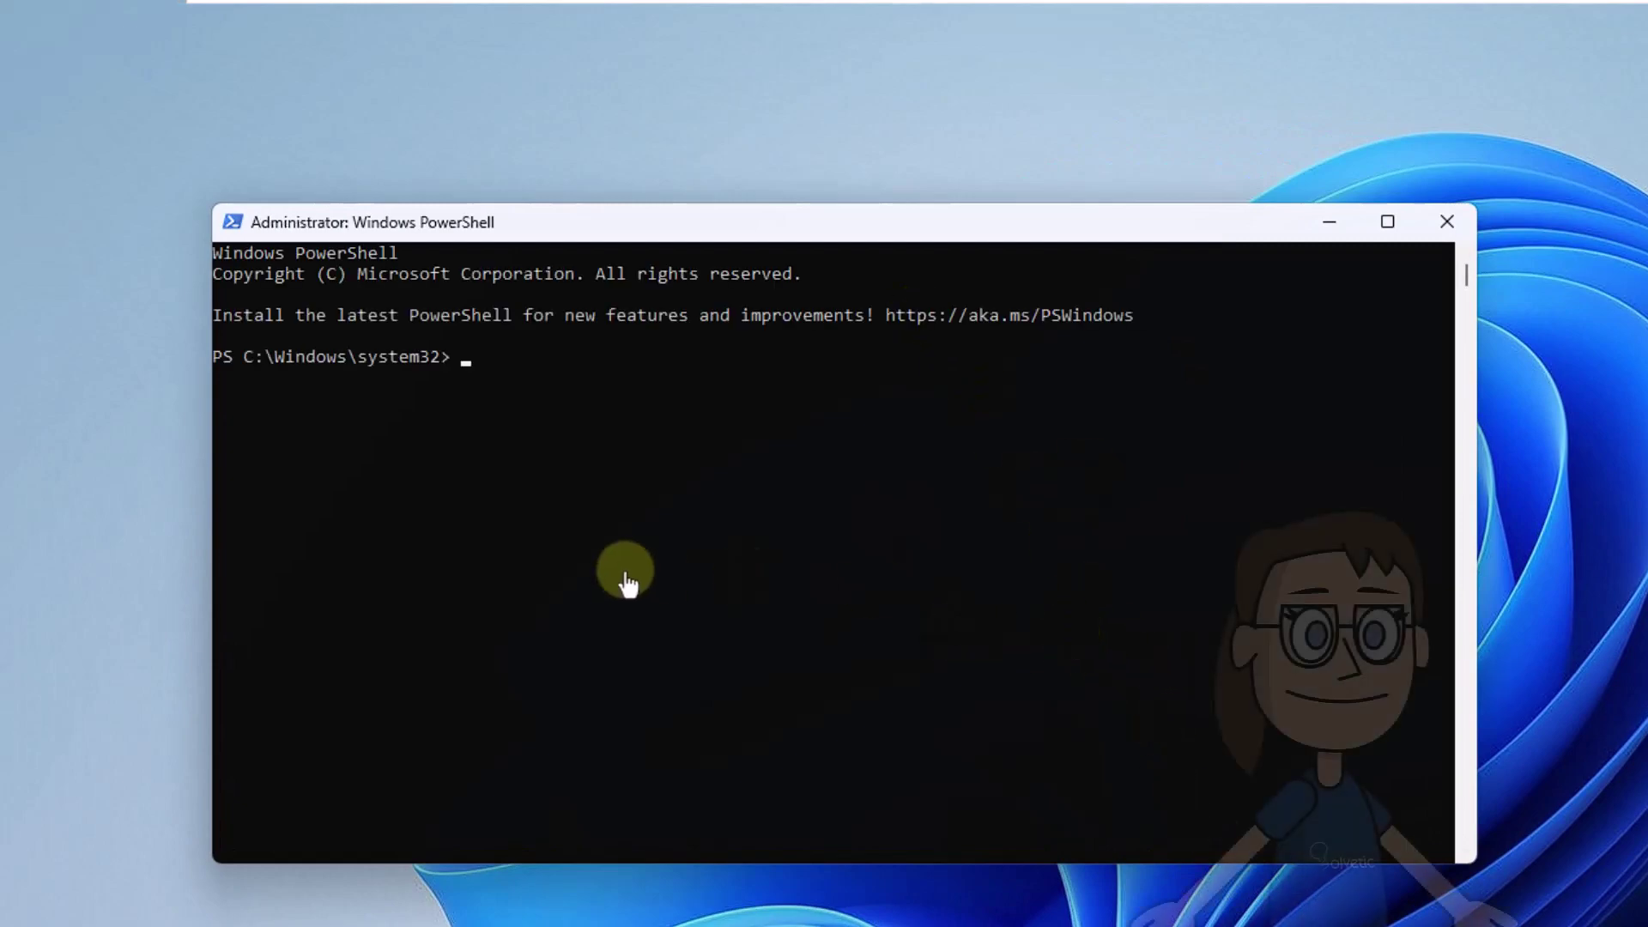
pyautogui.write('Get-')
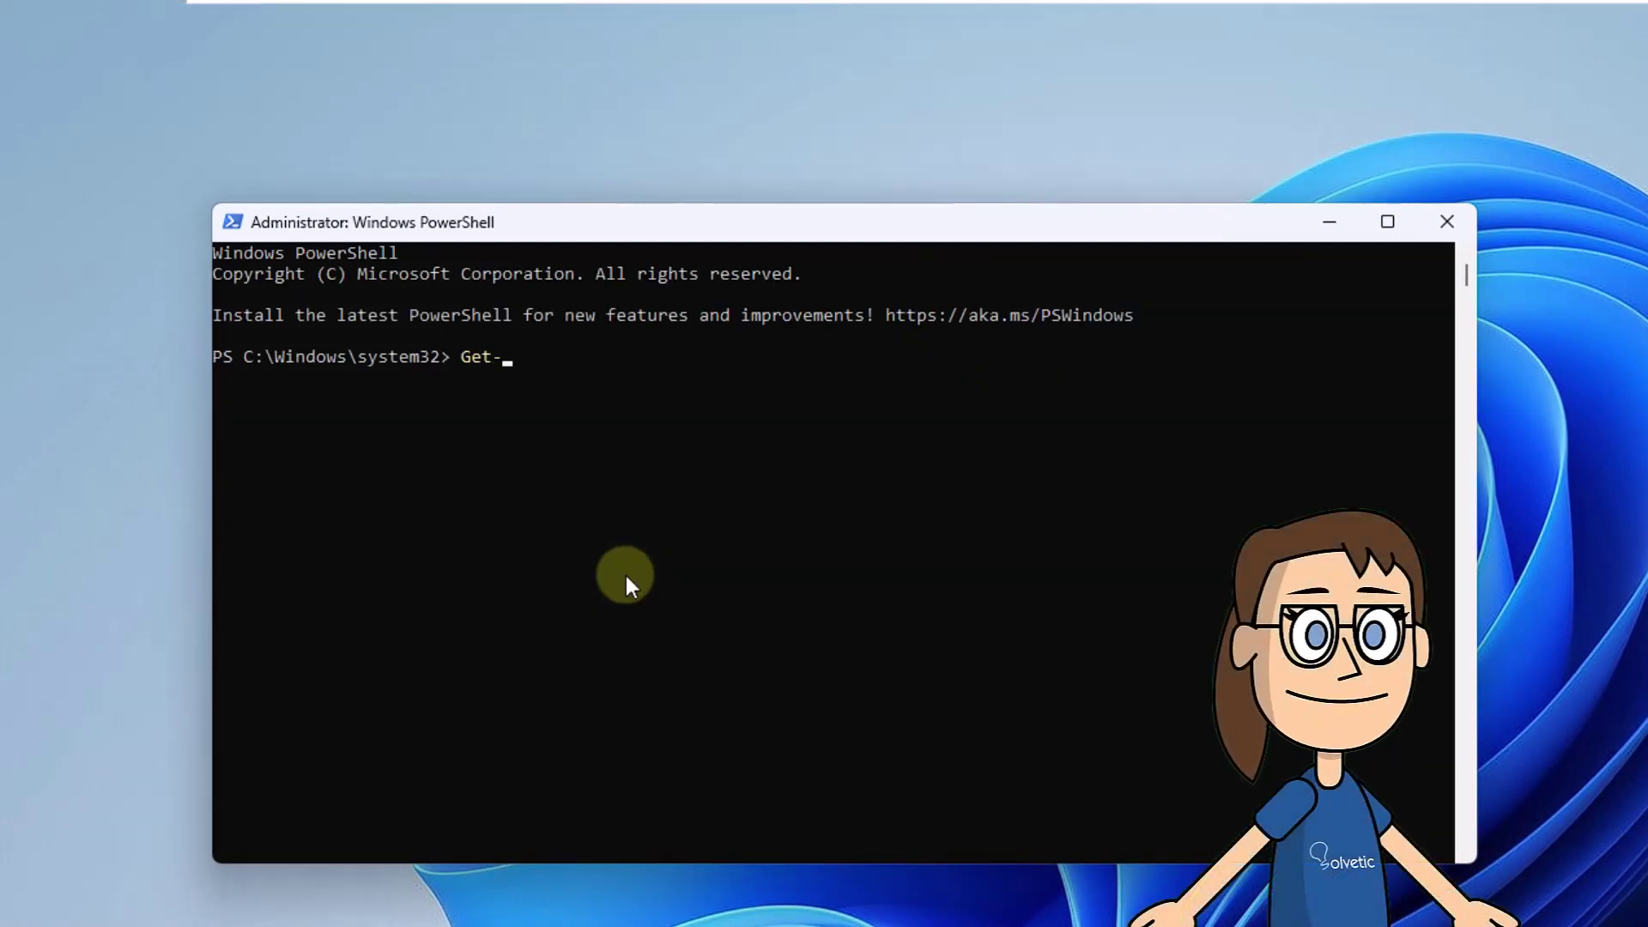
pyautogui.write('LocalUser')
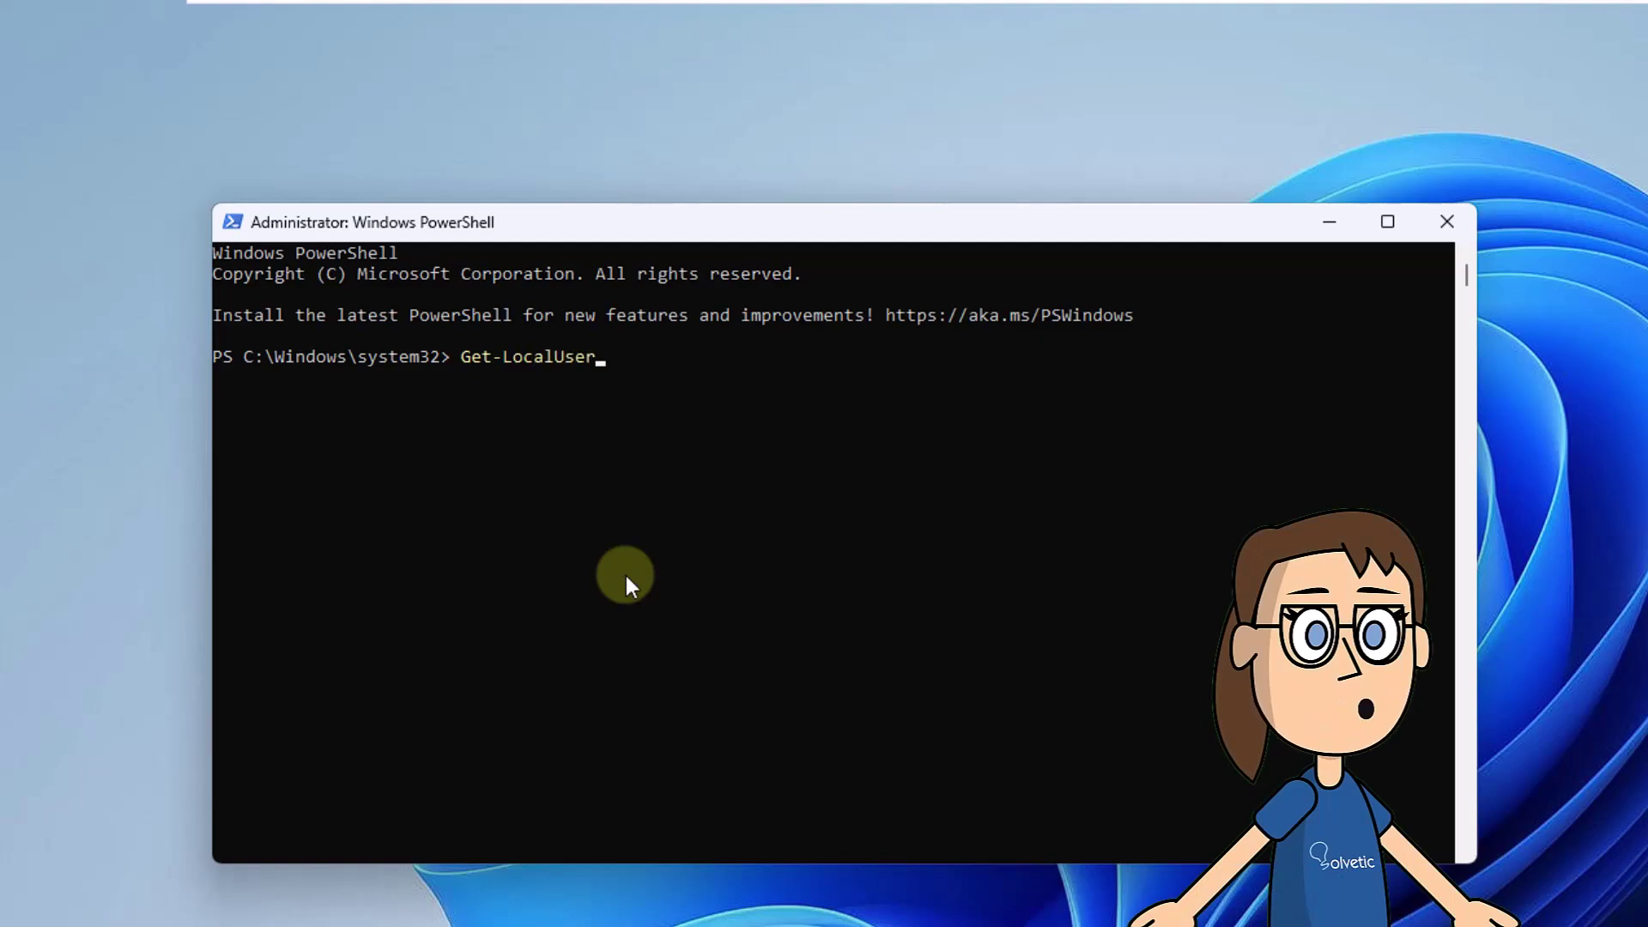
pyautogui.press('Return')
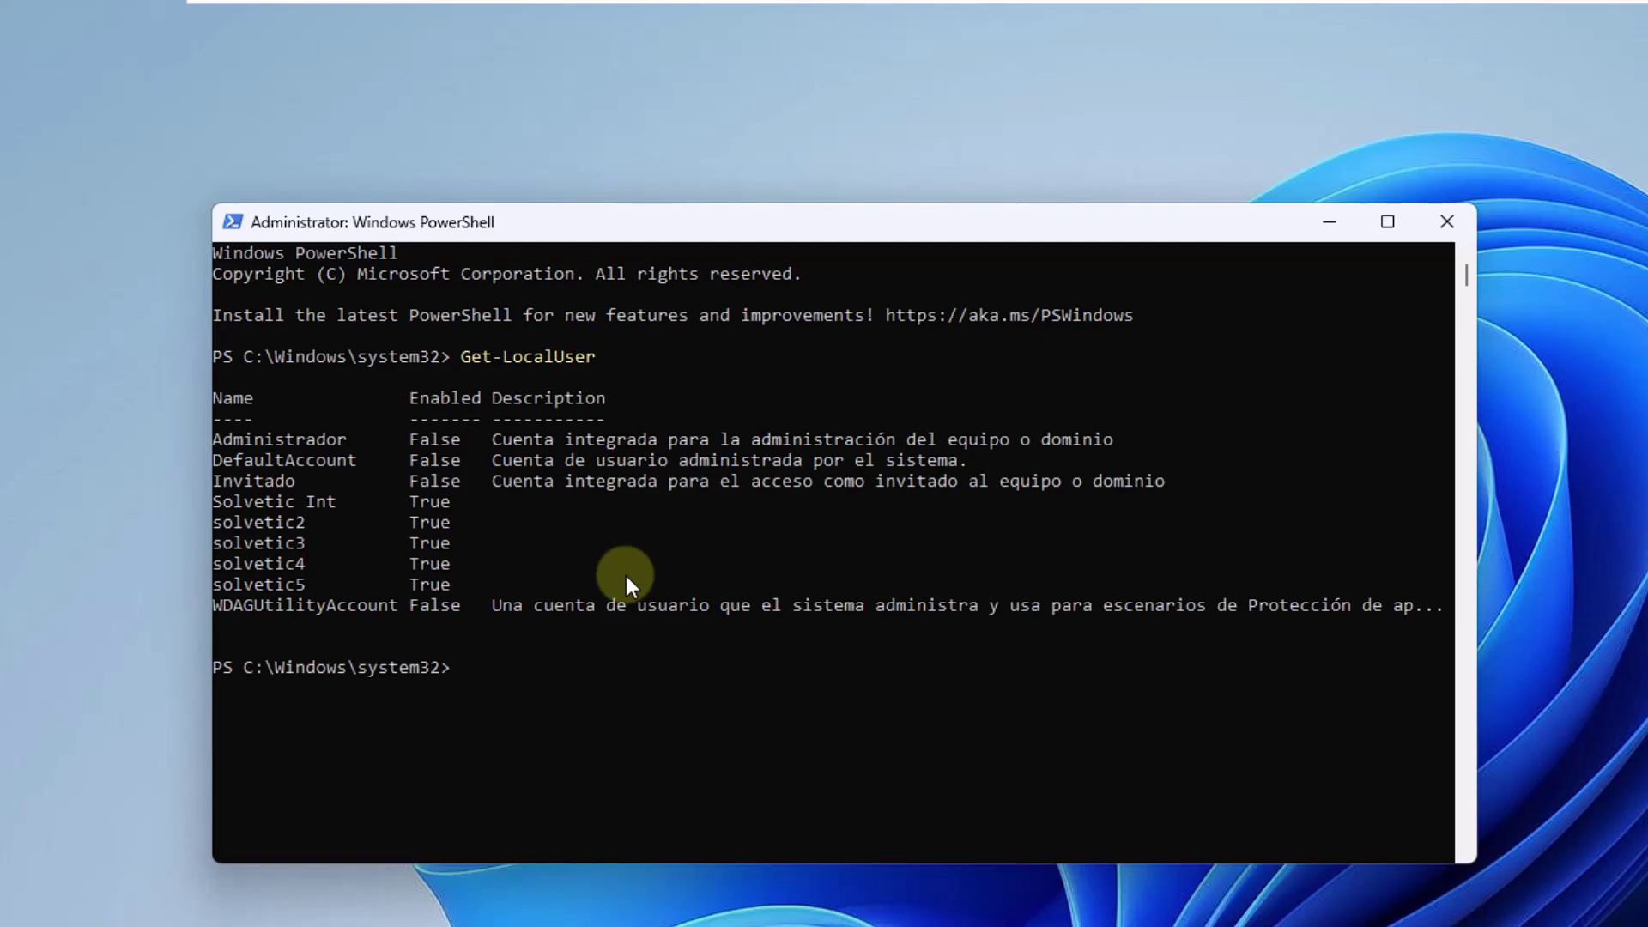
# Clear the PowerShell console with the clear command.
pyautogui.write('clear')
pyautogui.press('BackSpace')
pyautogui.write('r')
pyautogui.press('Return')
# Delete local user solvetic2 with Remove-LocalUser, clear the console, and exit PowerShell.
pyautogui.write('Re')
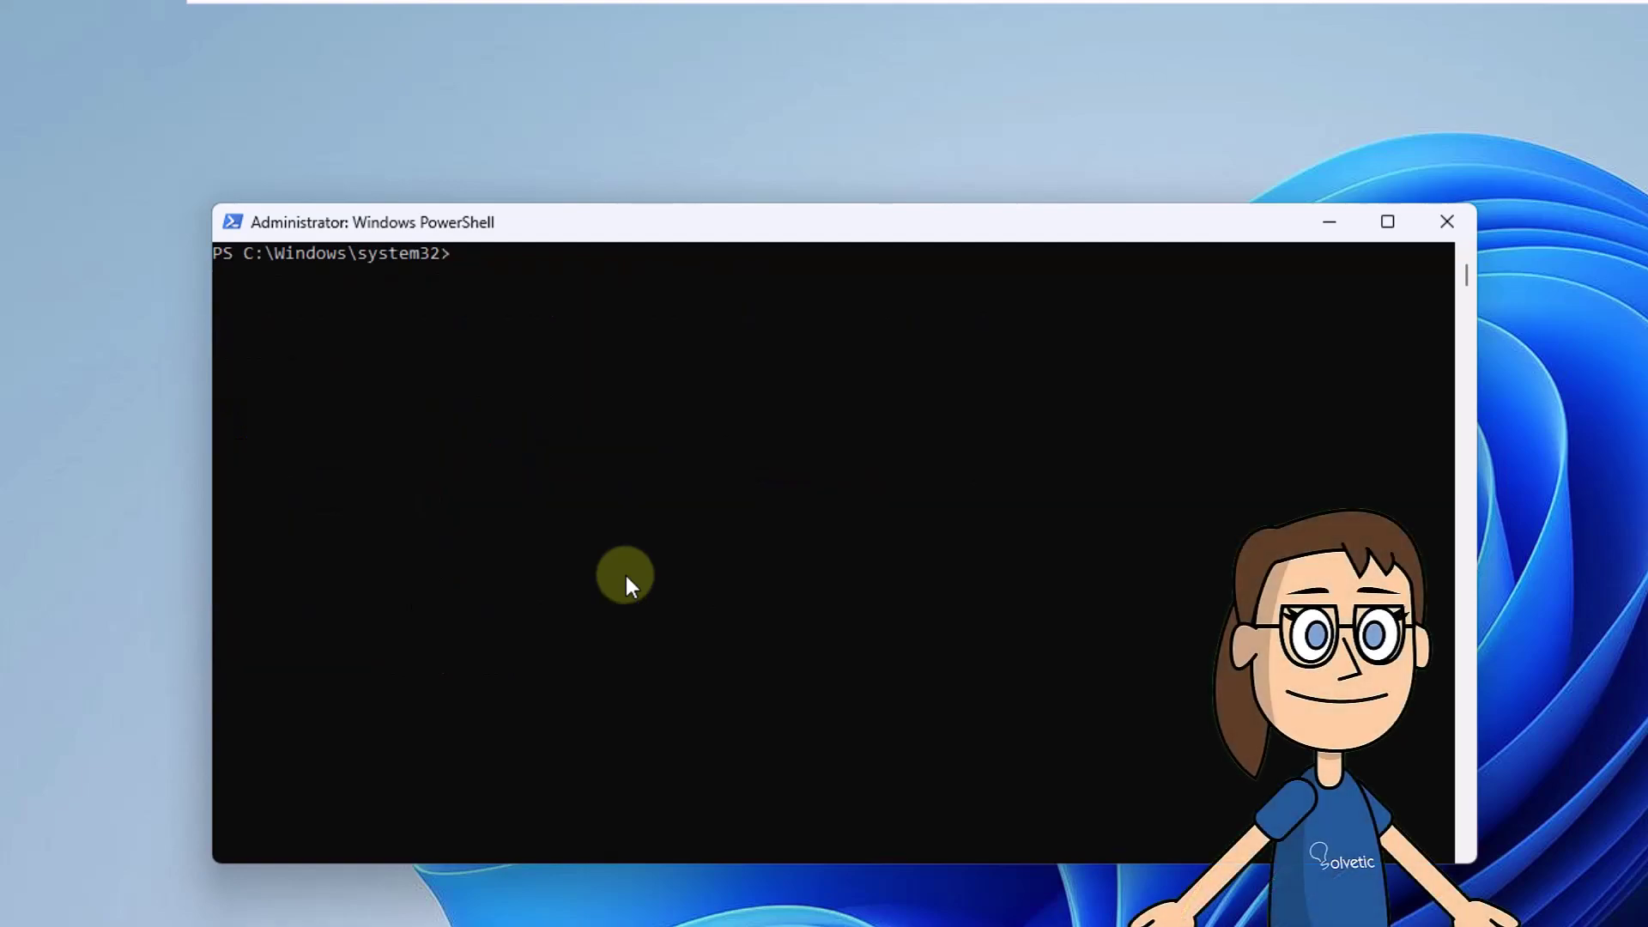
pyautogui.write('move-Local')
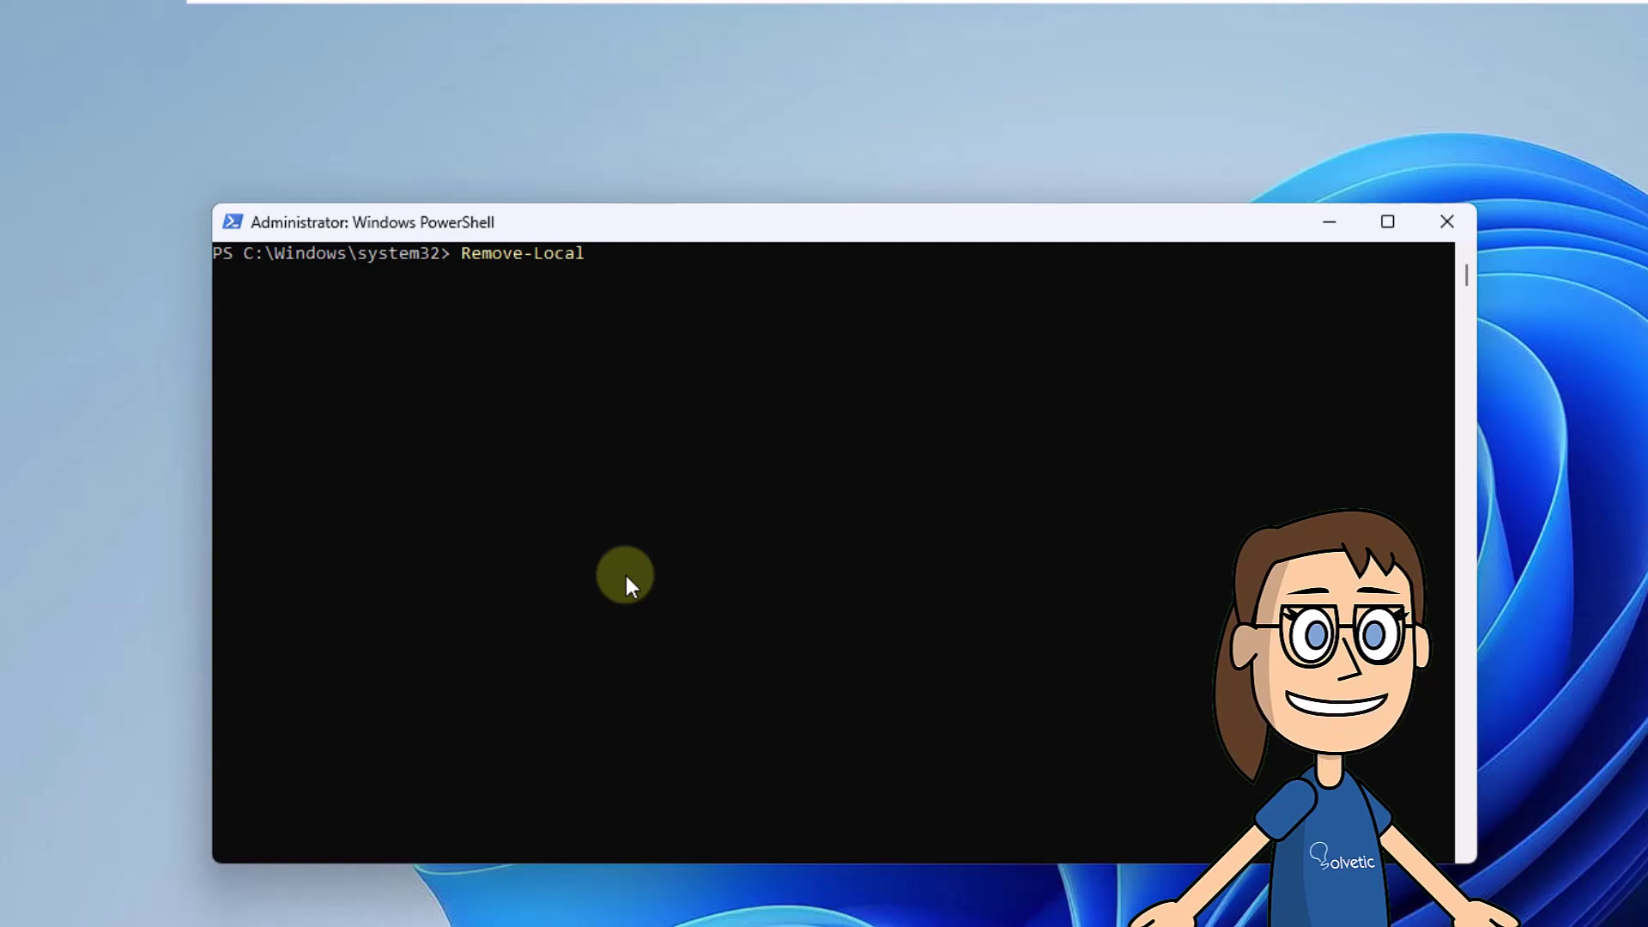
pyautogui.write('User -Name solvetic2')
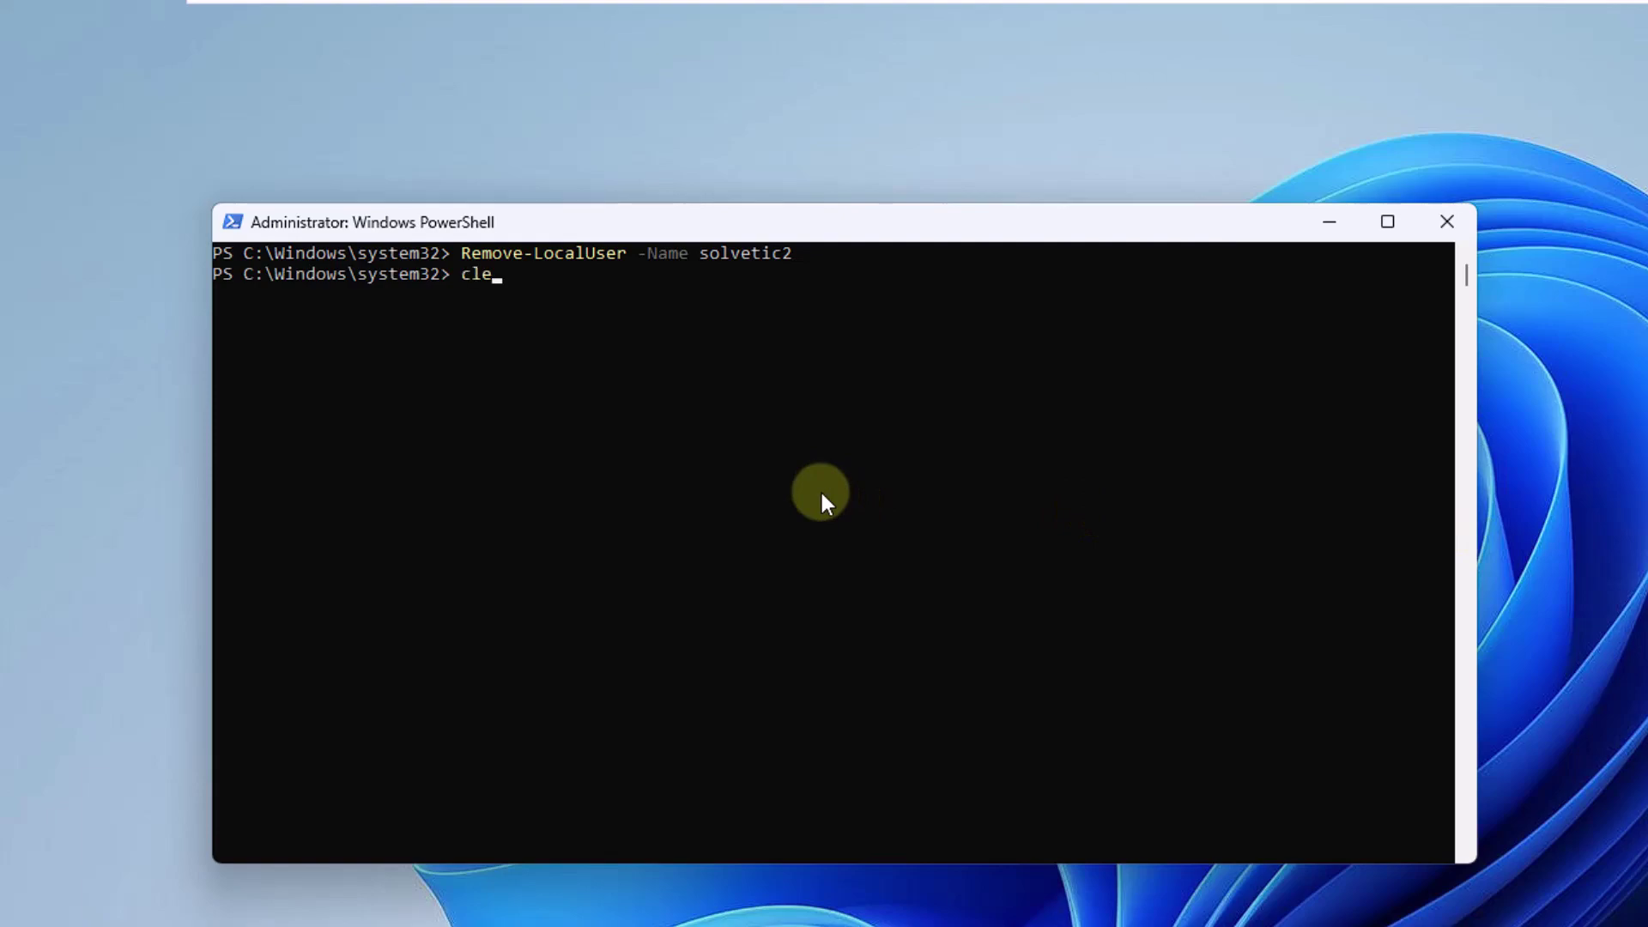
pyautogui.write('ar')
pyautogui.press('Return')
pyautogui.write('exit')
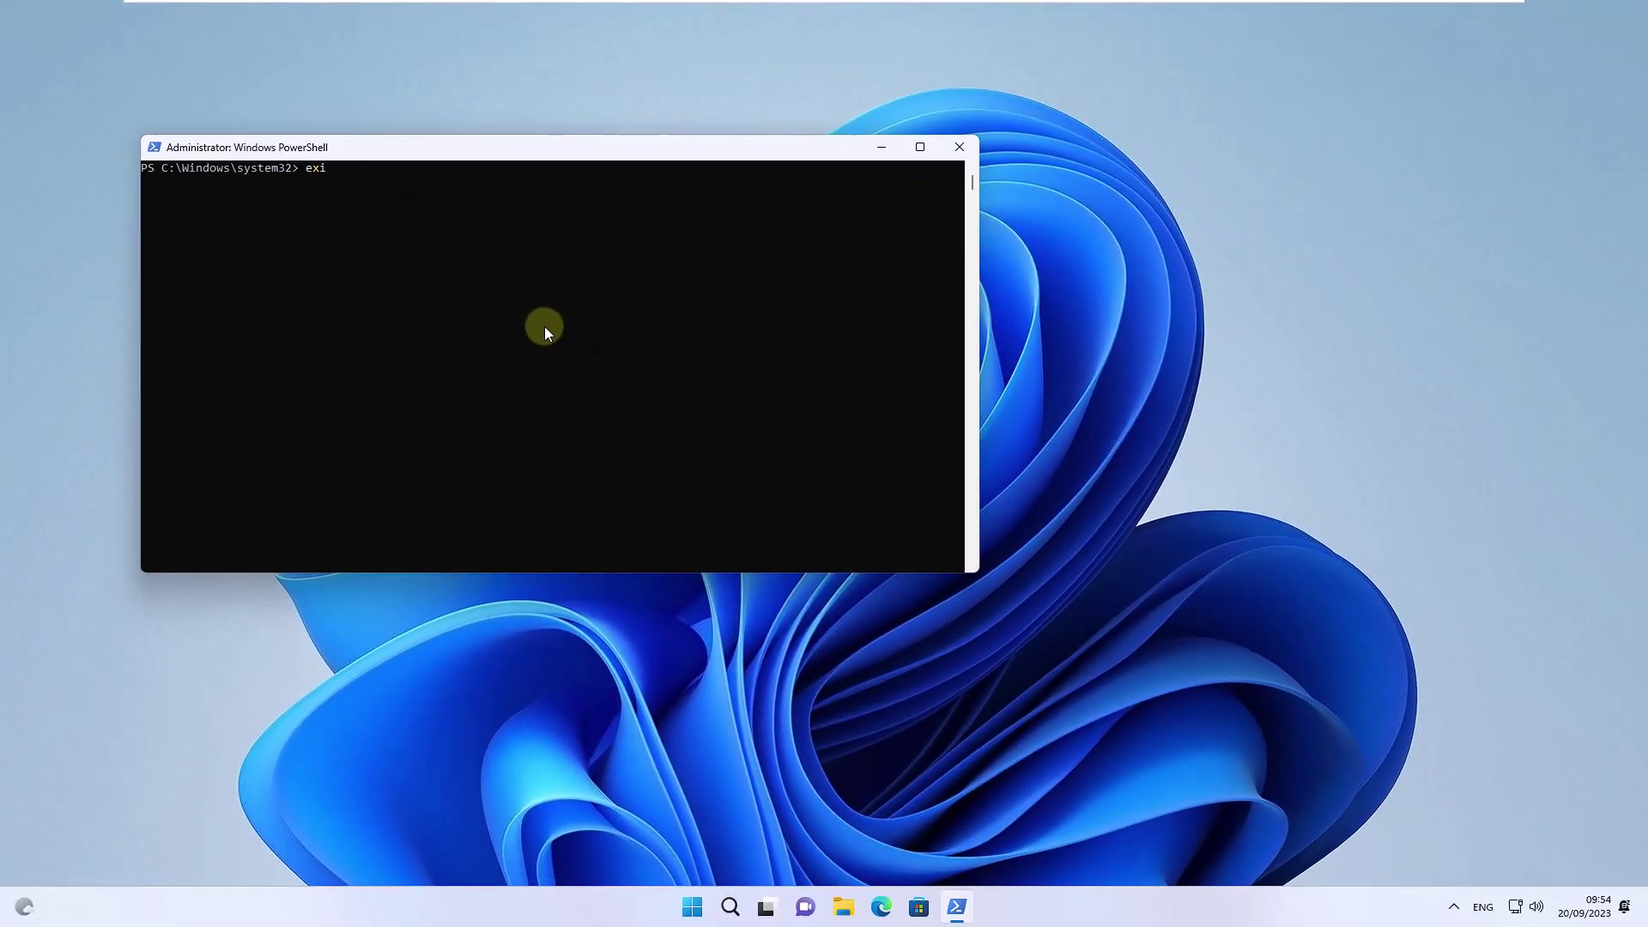
pyautogui.press('Return')
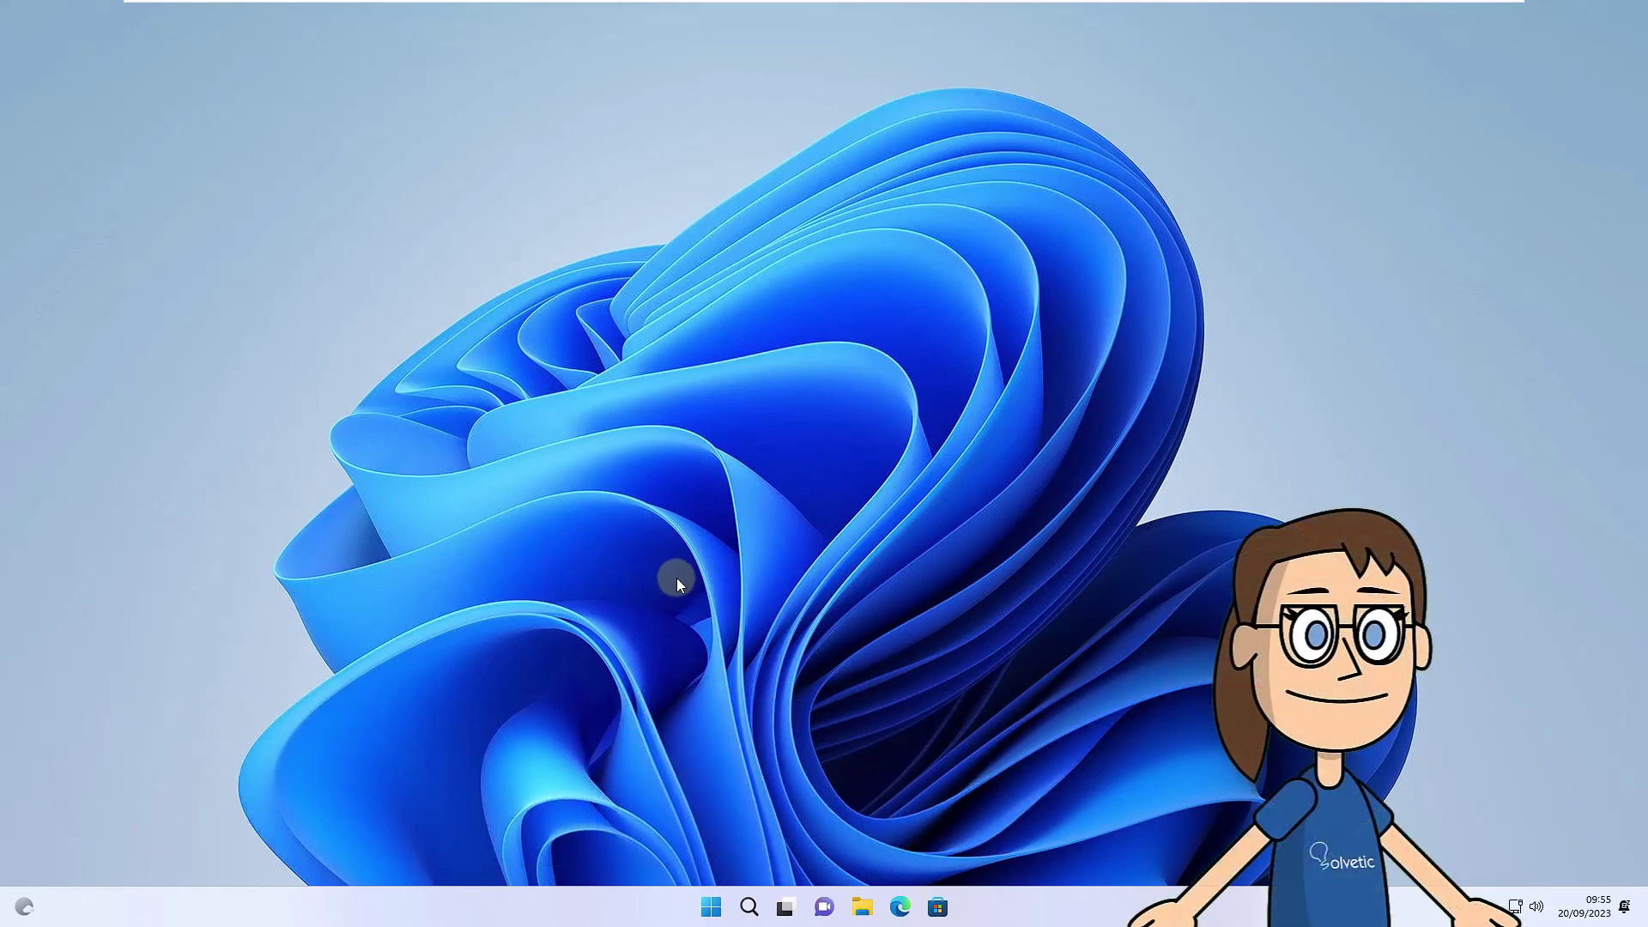
# Browse in File Explorer to the Users folder on Local Disk (C:).
pyautogui.click(861, 898)
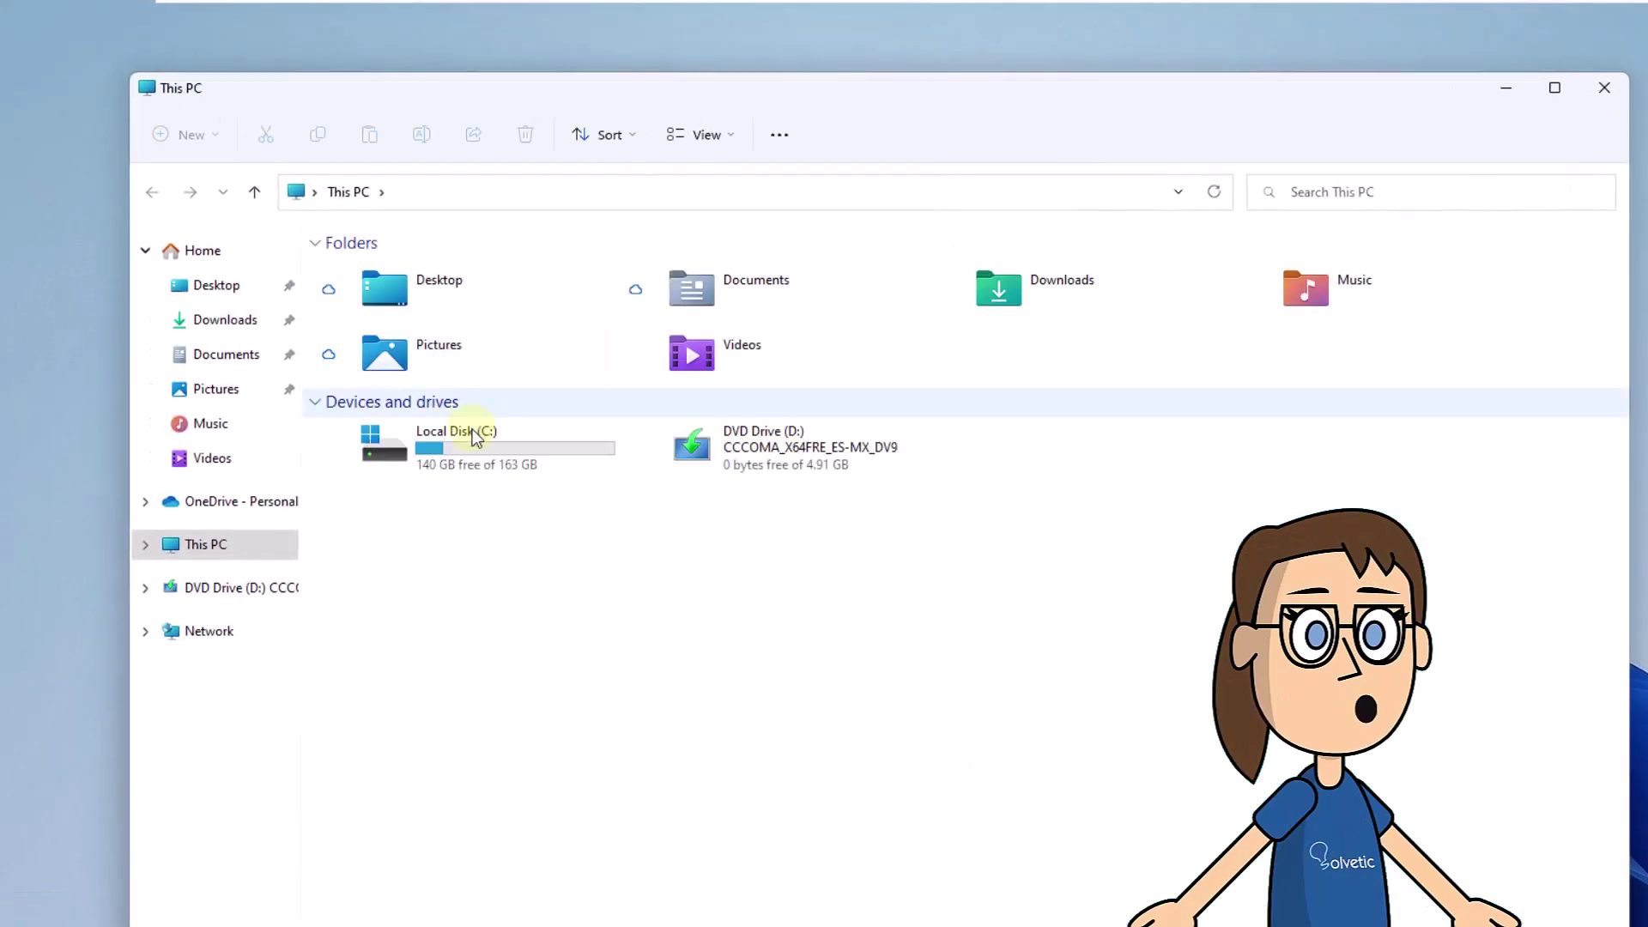
pyautogui.doubleClick(473, 442)
pyautogui.doubleClick(477, 371)
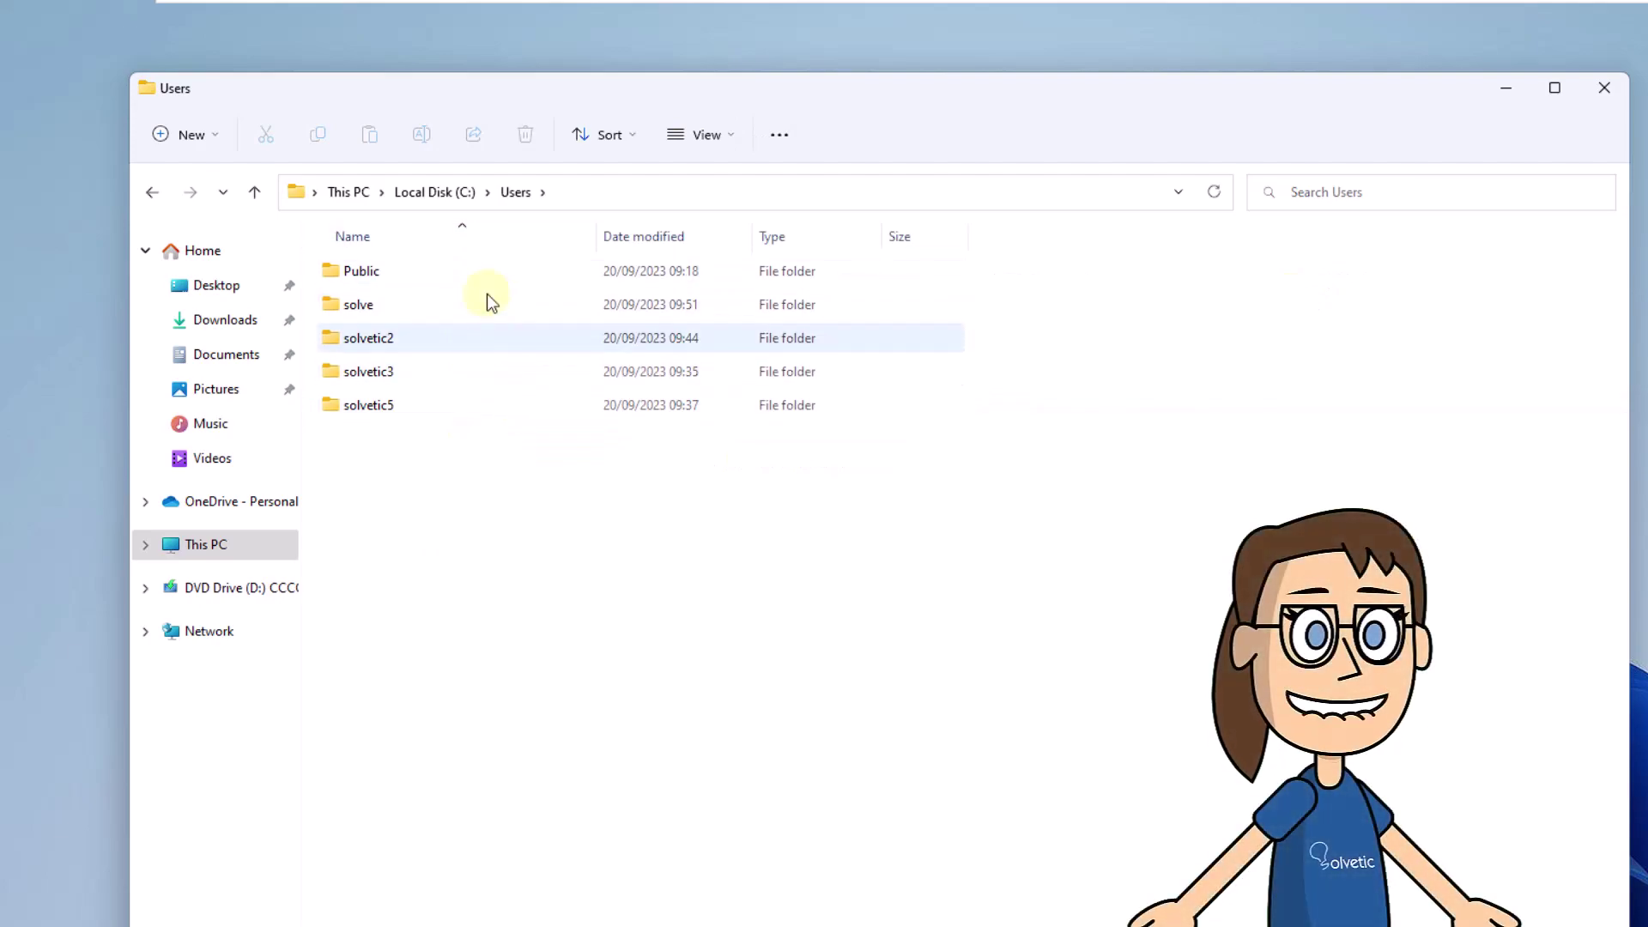
# Try deleting the solvetic3 folder with admin permission, retry, then cancel, leaving it in place.
pyautogui.click(474, 381)
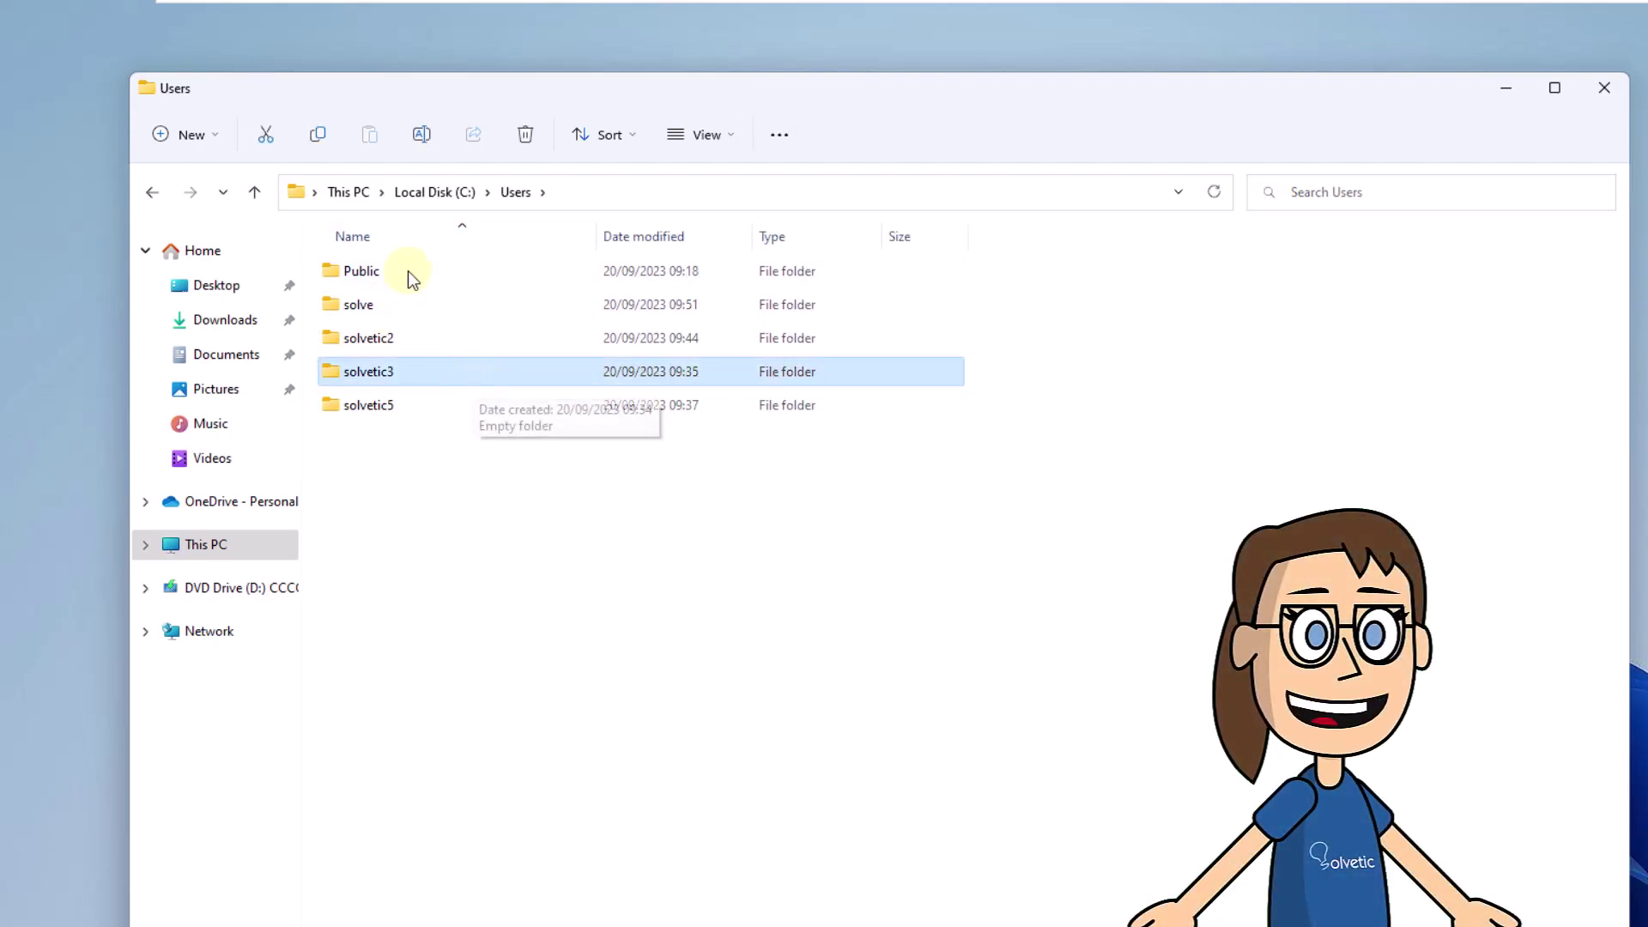
pyautogui.click(526, 137)
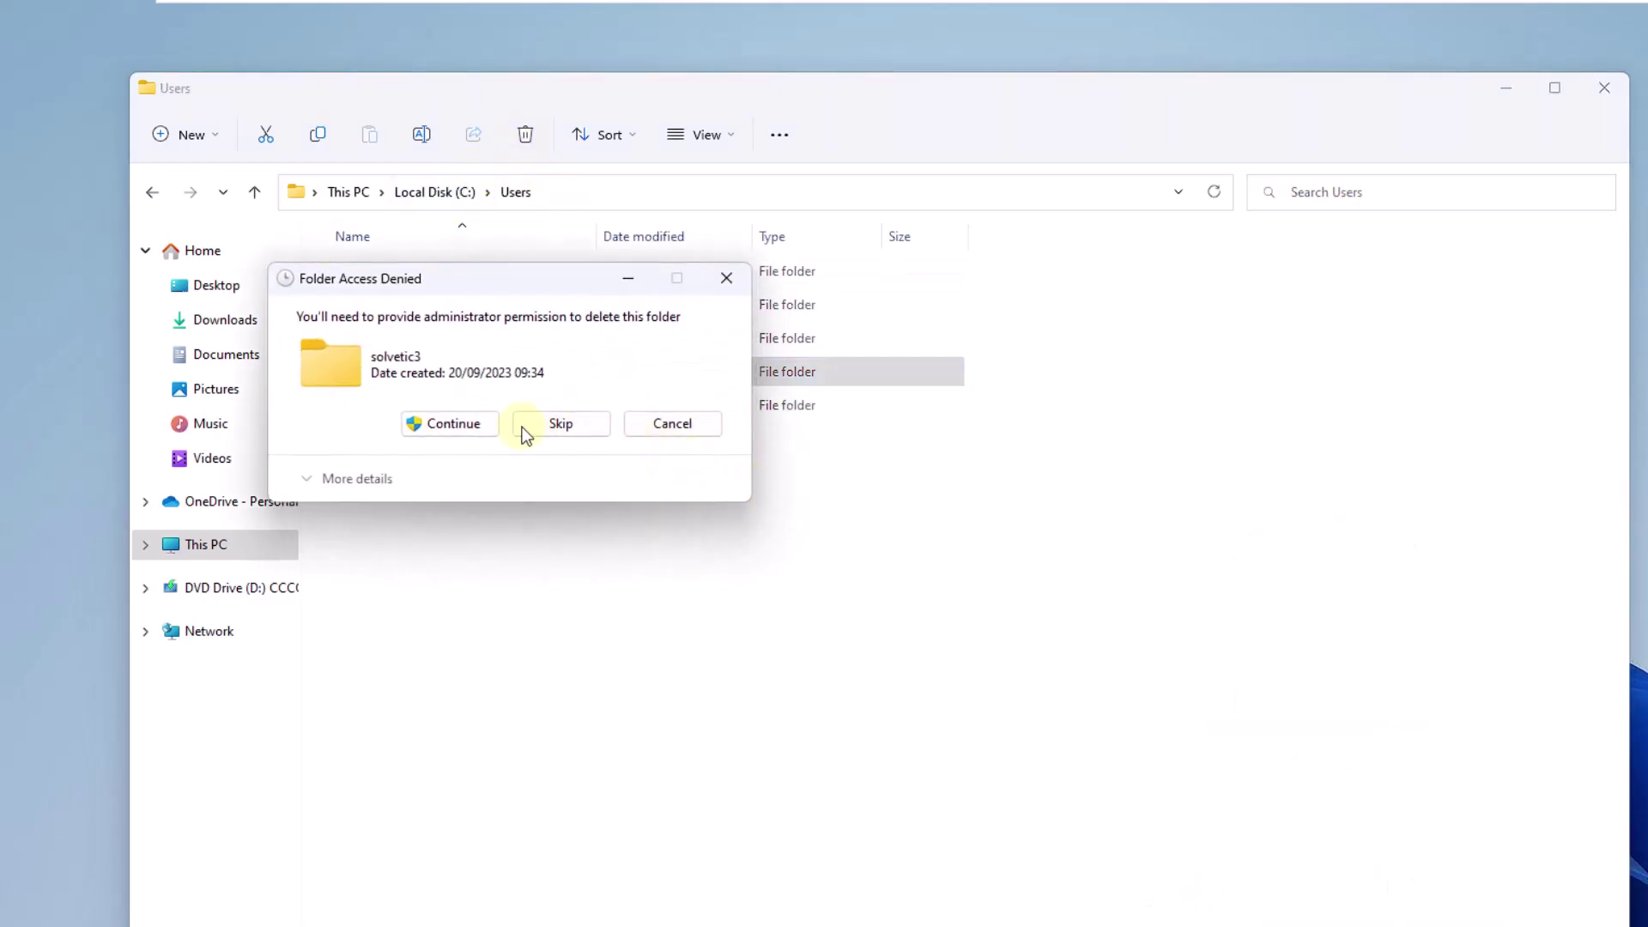
pyautogui.click(467, 434)
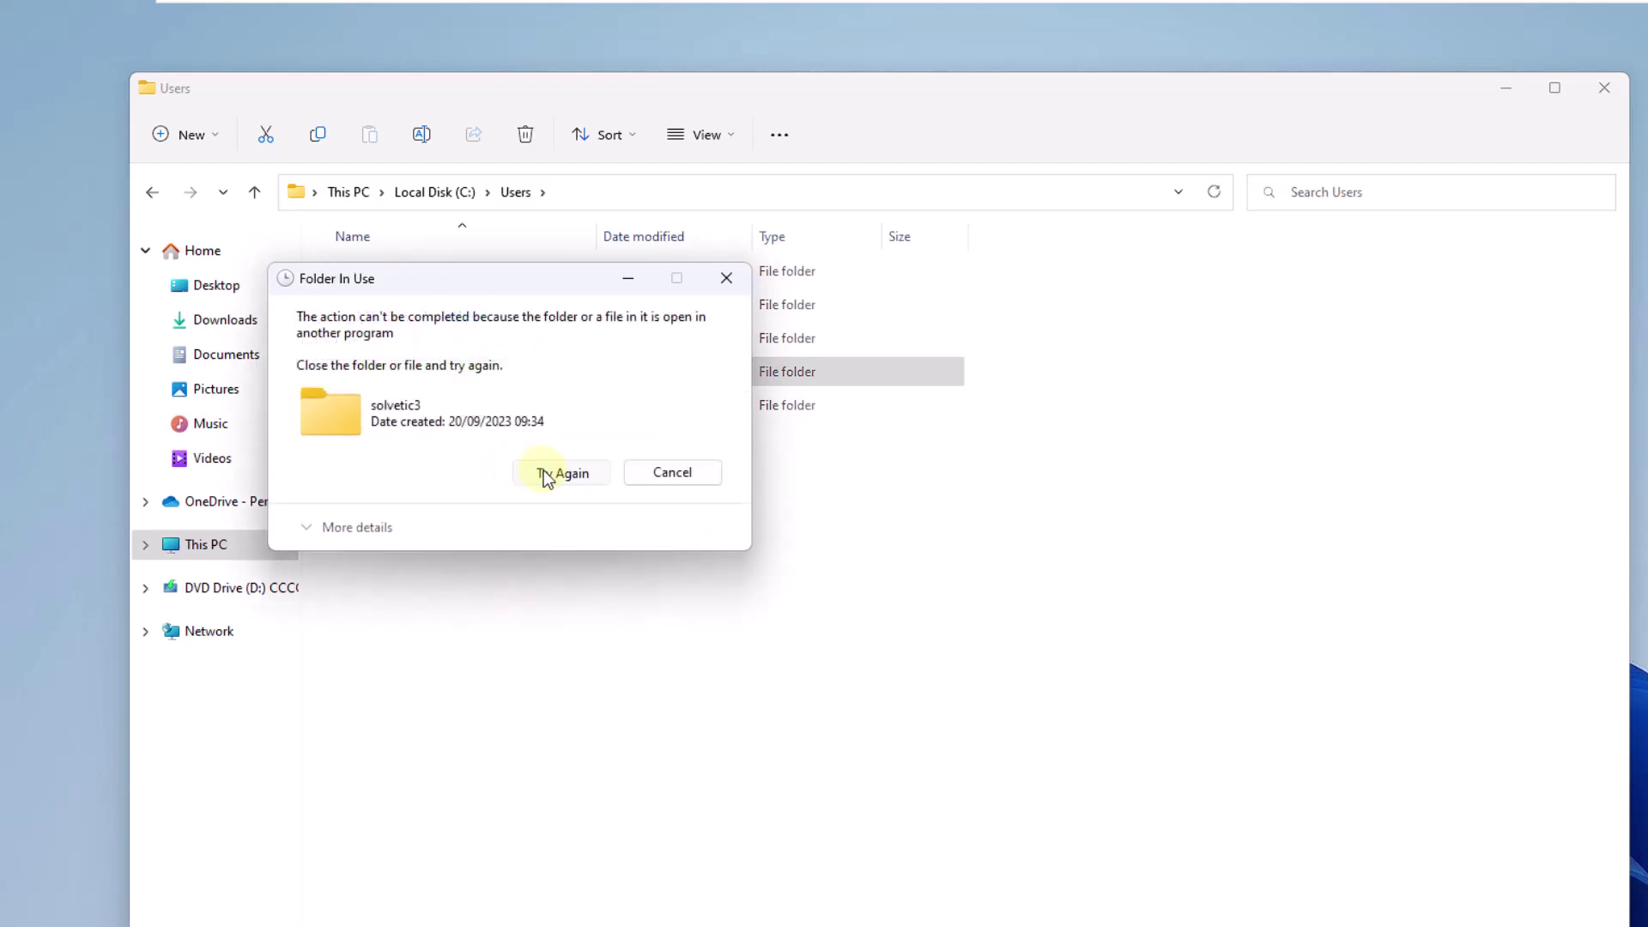
pyautogui.click(543, 470)
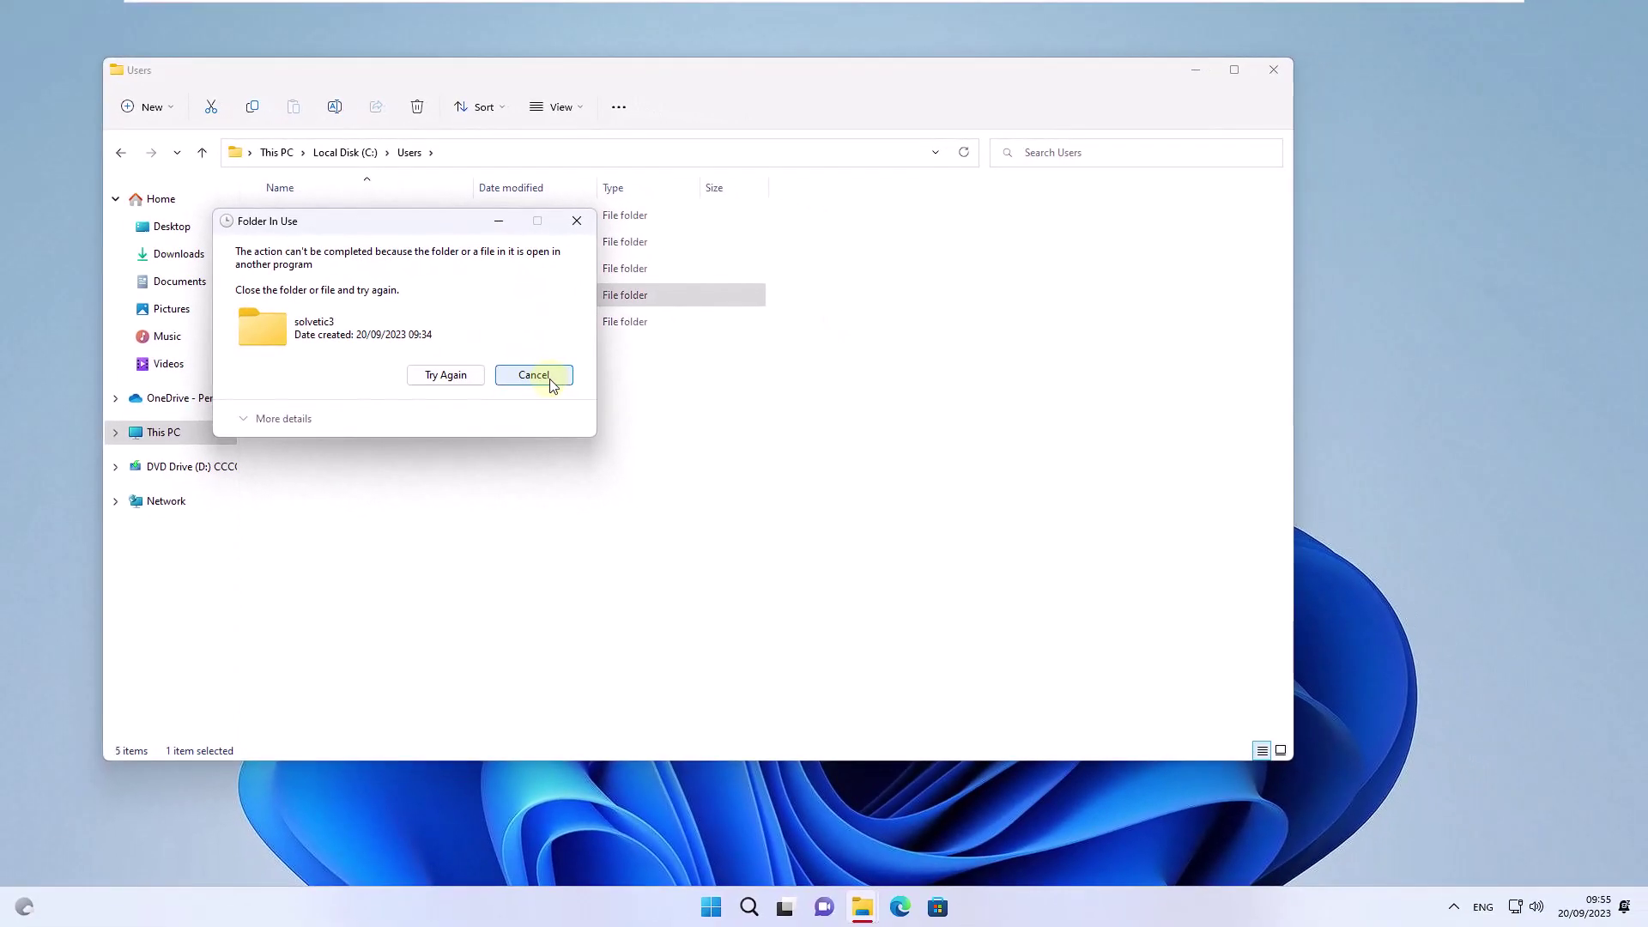
pyautogui.click(535, 376)
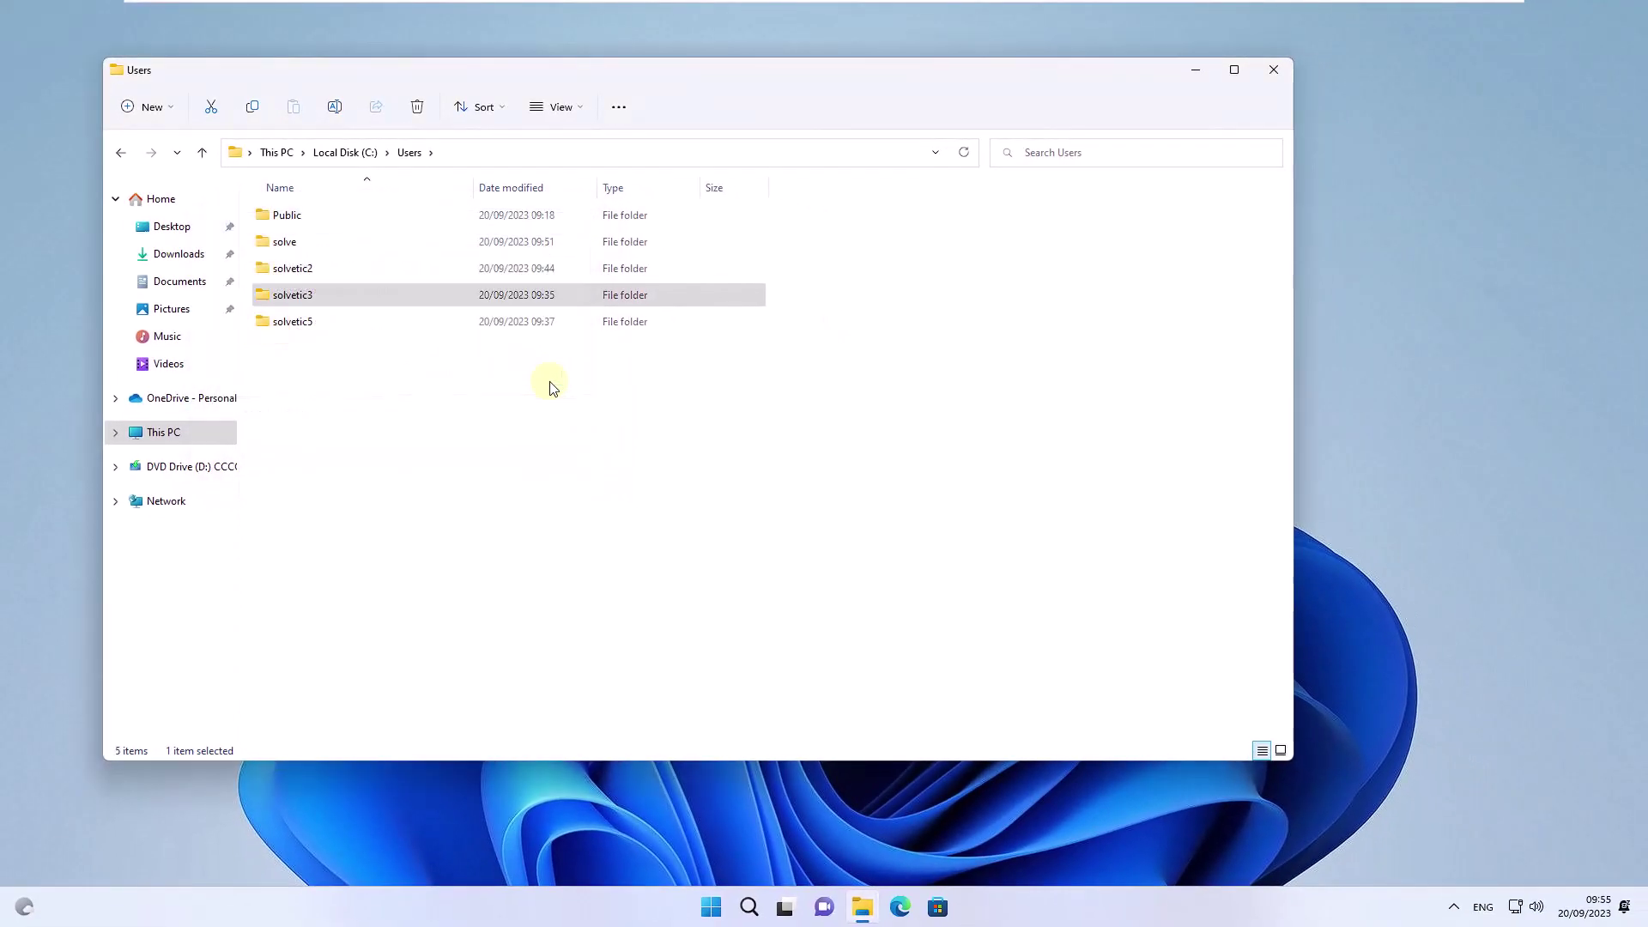
pyautogui.click(1276, 74)
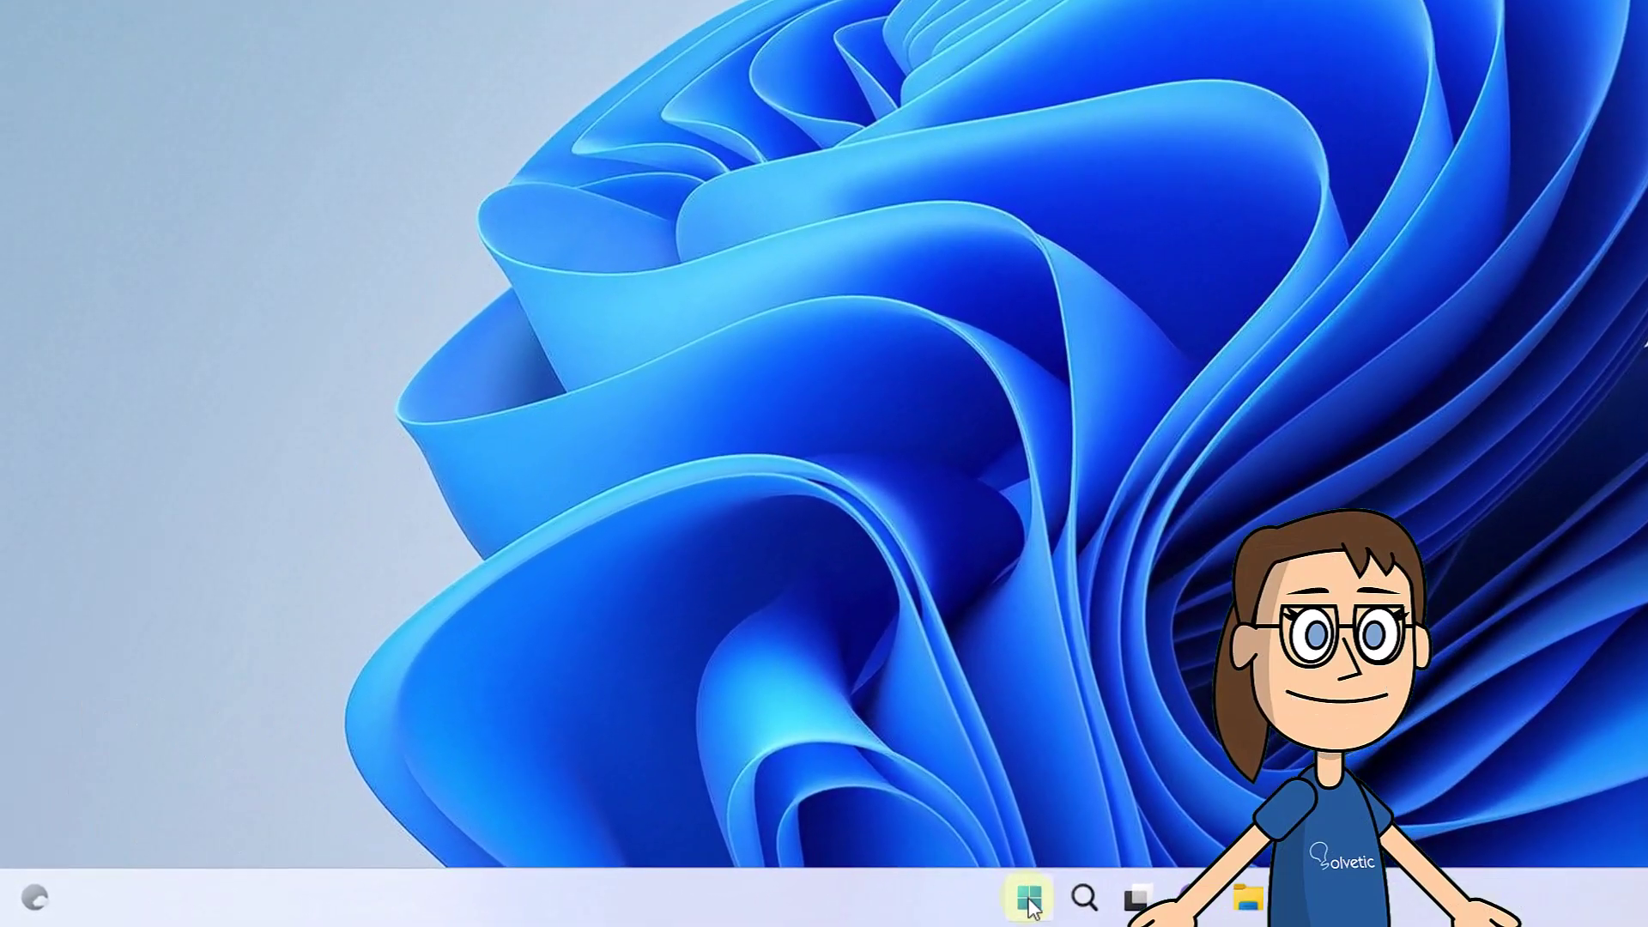
# Run systempropertiesadvanced from the Run box to open System Properties on the Advanced tab.
pyautogui.rightClick(711, 907)
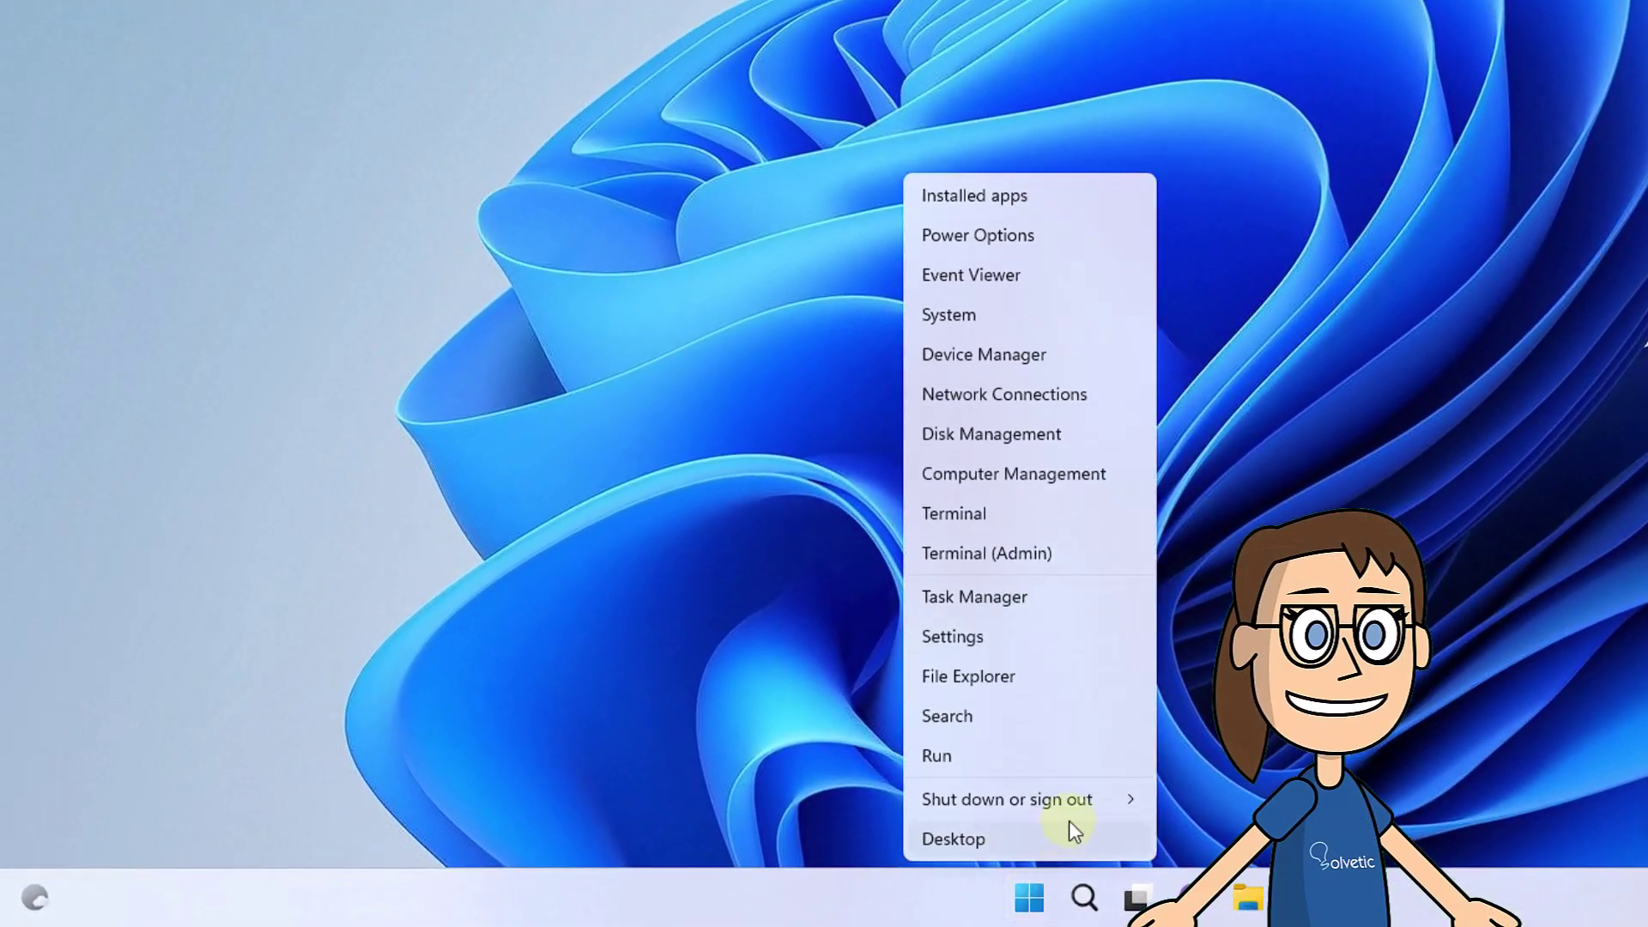
pyautogui.click(1098, 769)
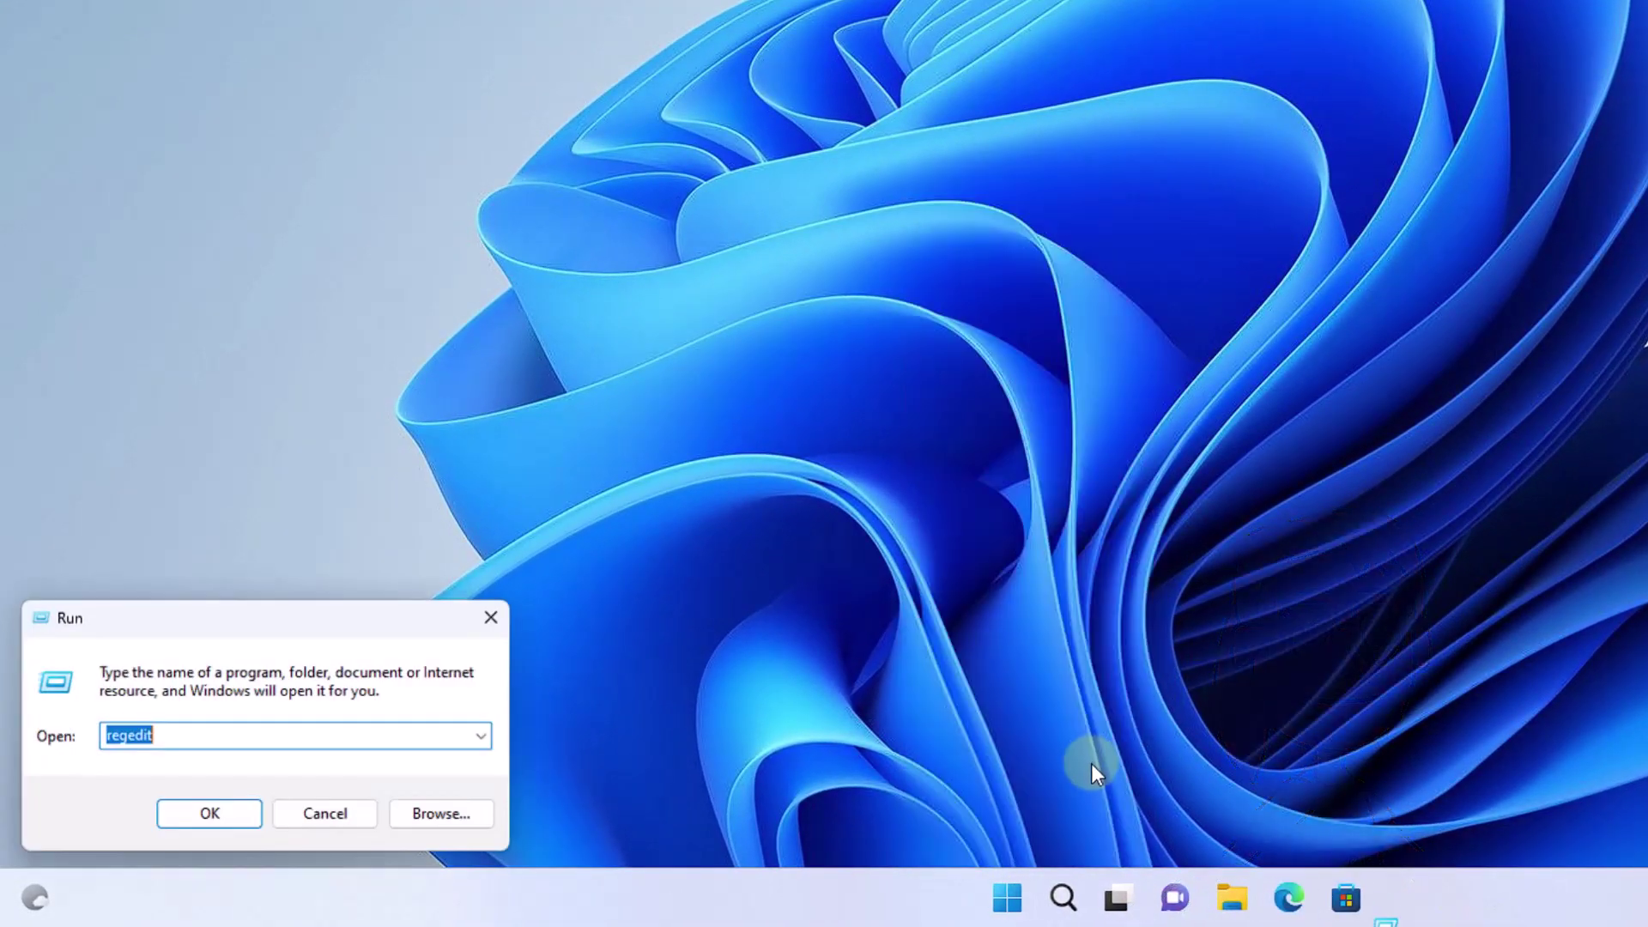
pyautogui.write('systempropertiesadvanced')
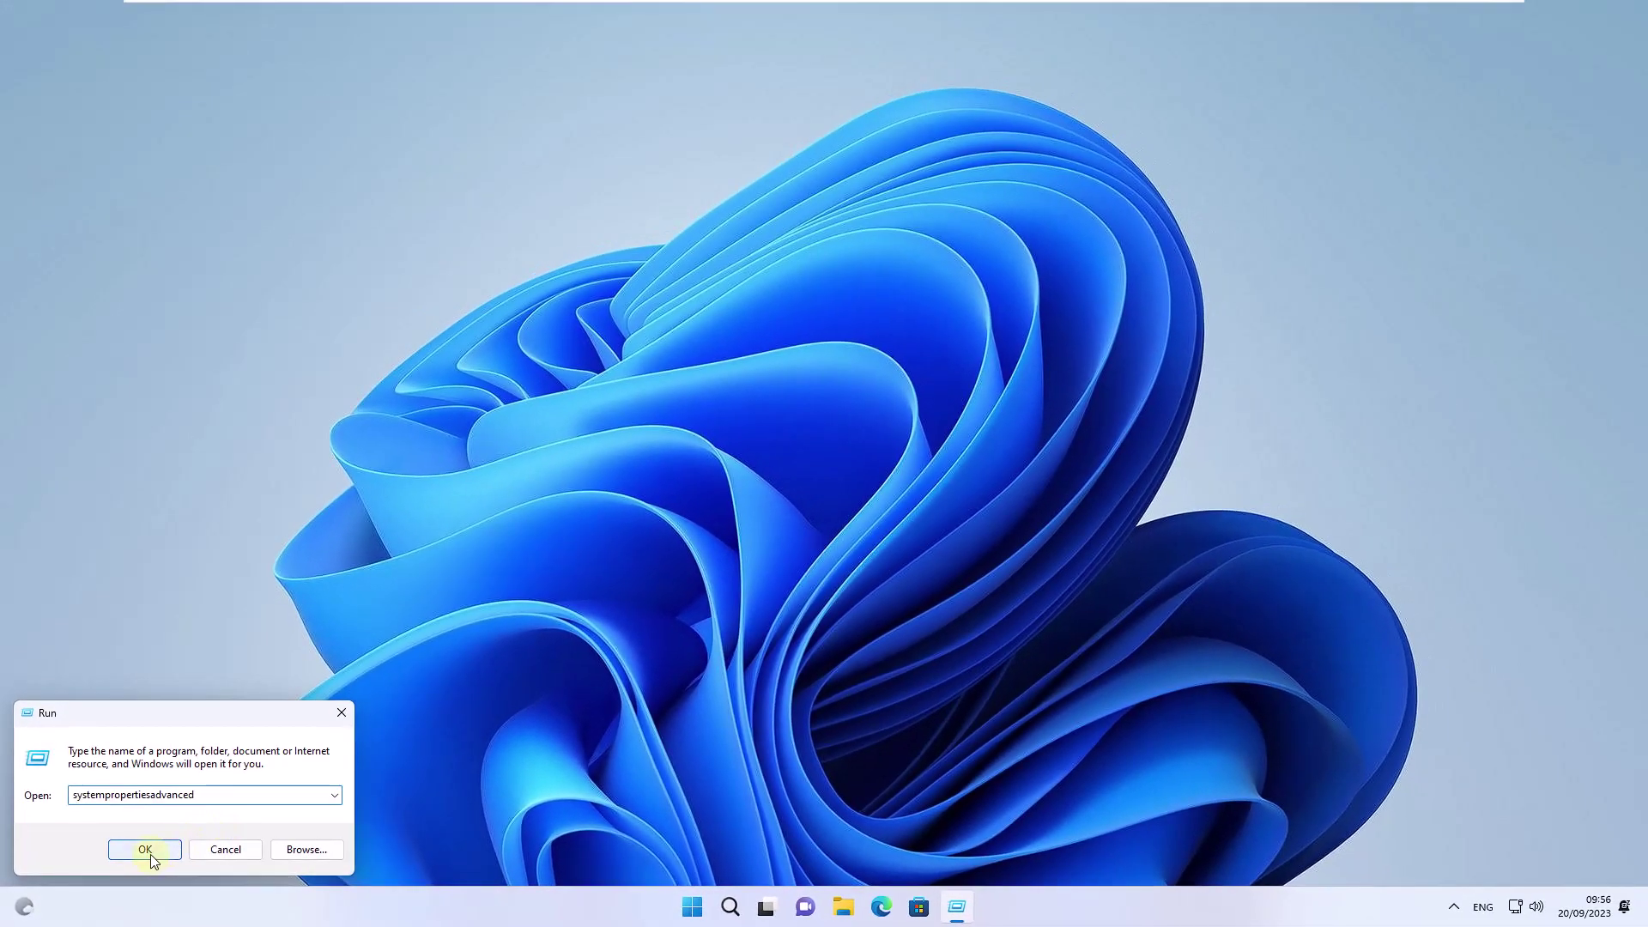
pyautogui.click(146, 850)
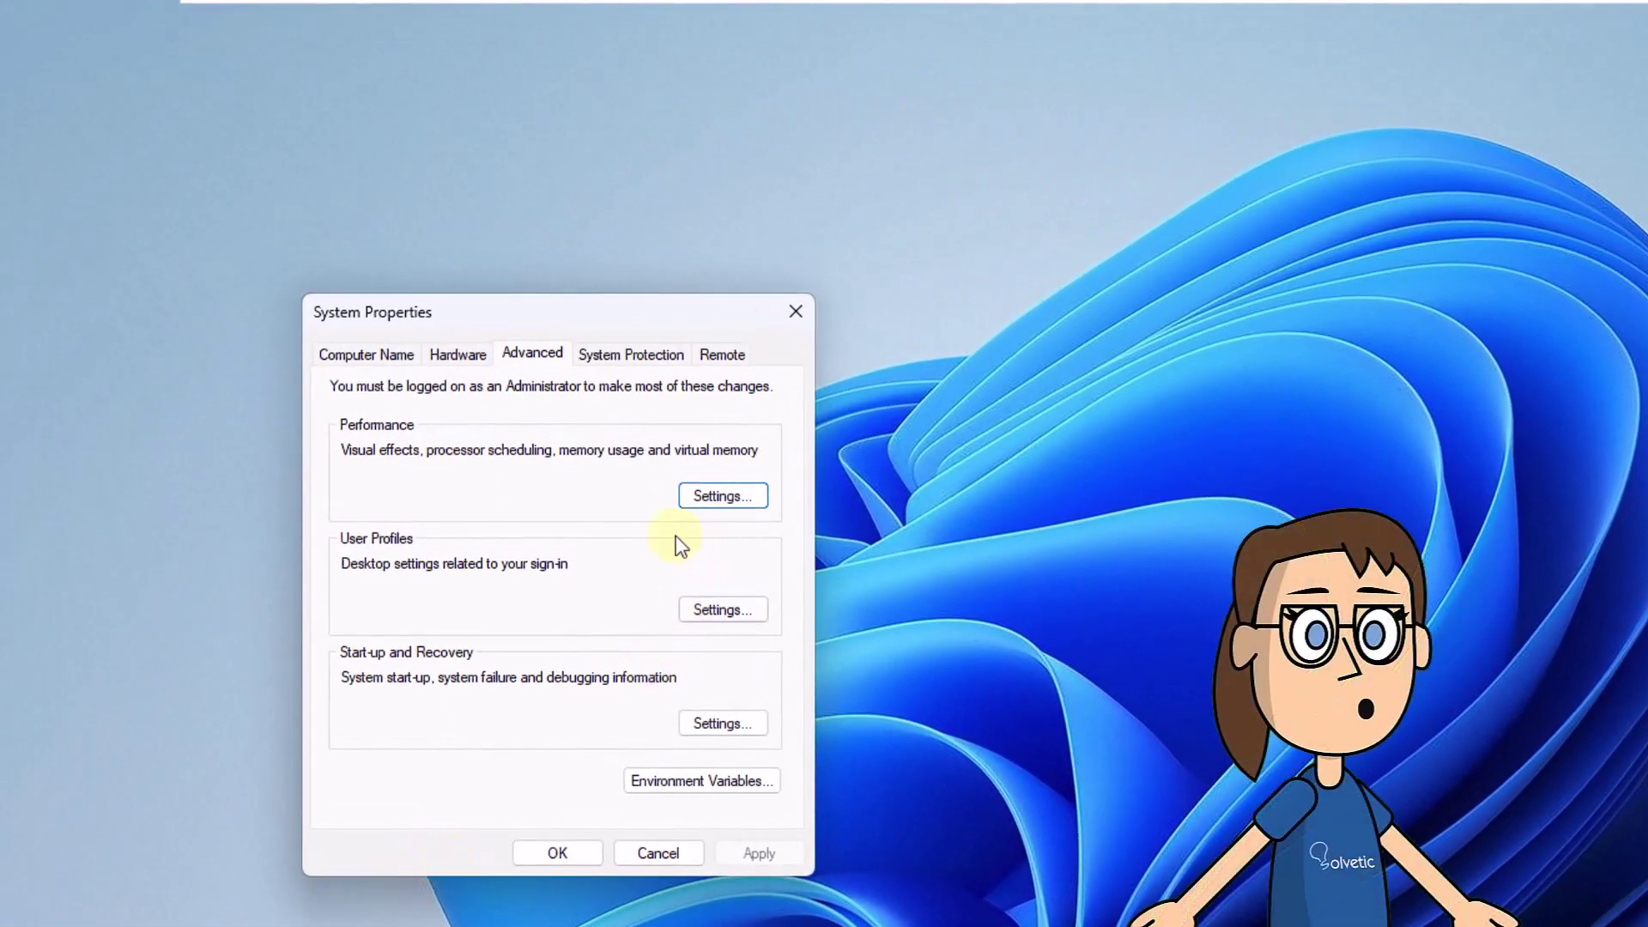
# Delete the Solvetic\solvetic5 profile from User Profiles, confirm, and close the list.
pyautogui.click(723, 609)
pyautogui.click(505, 599)
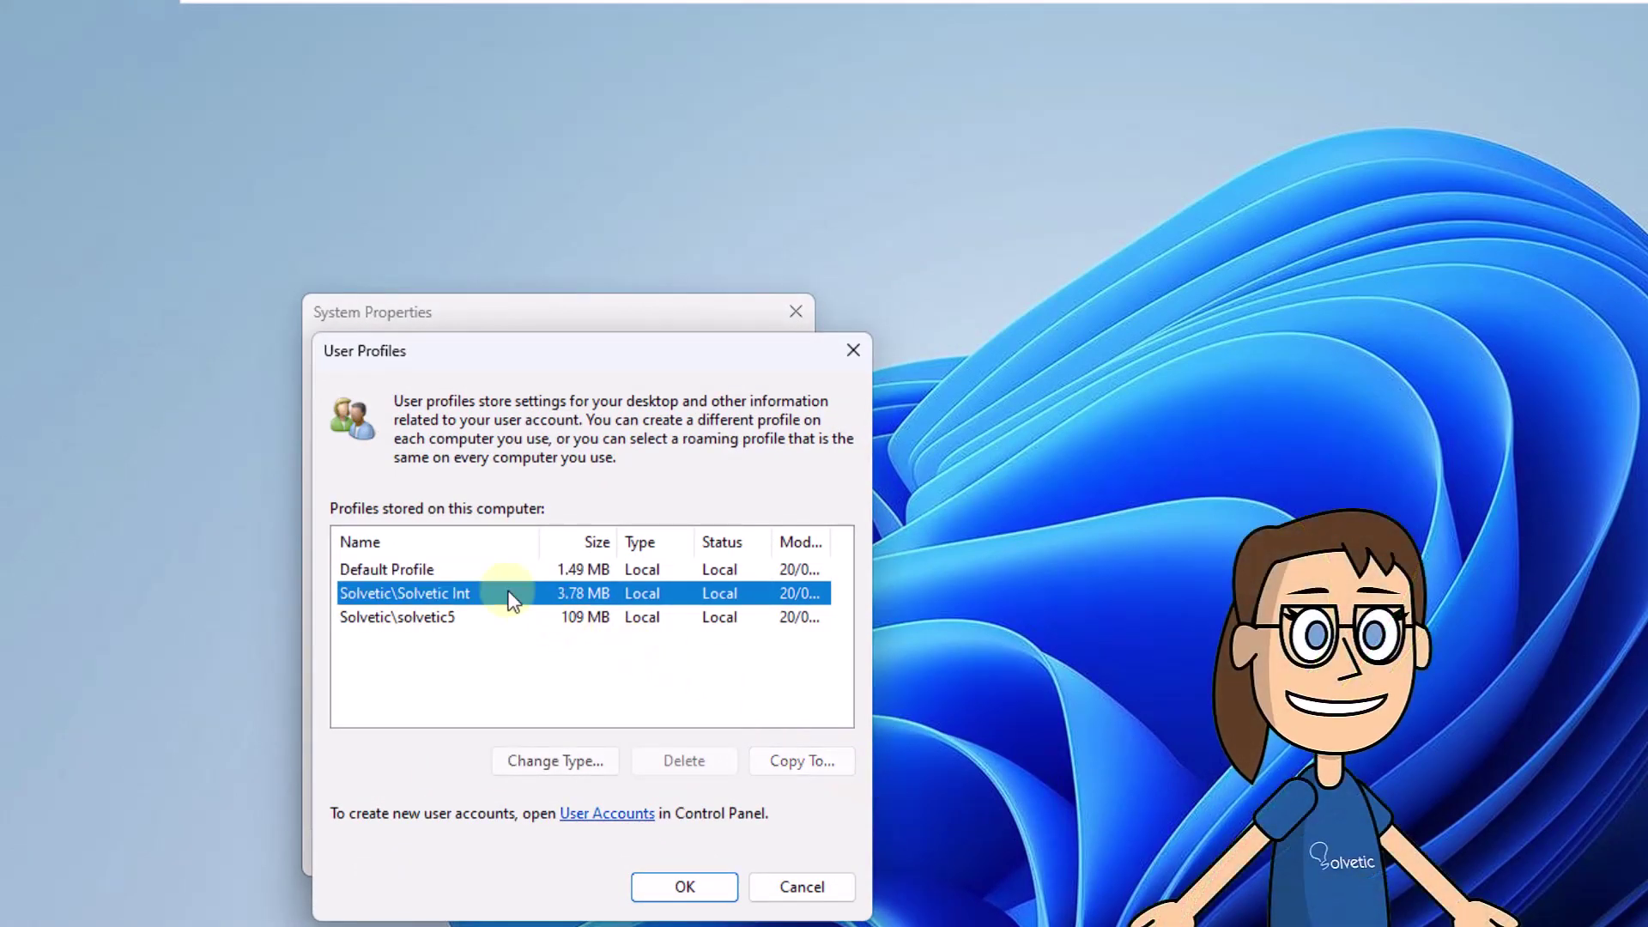
pyautogui.click(503, 620)
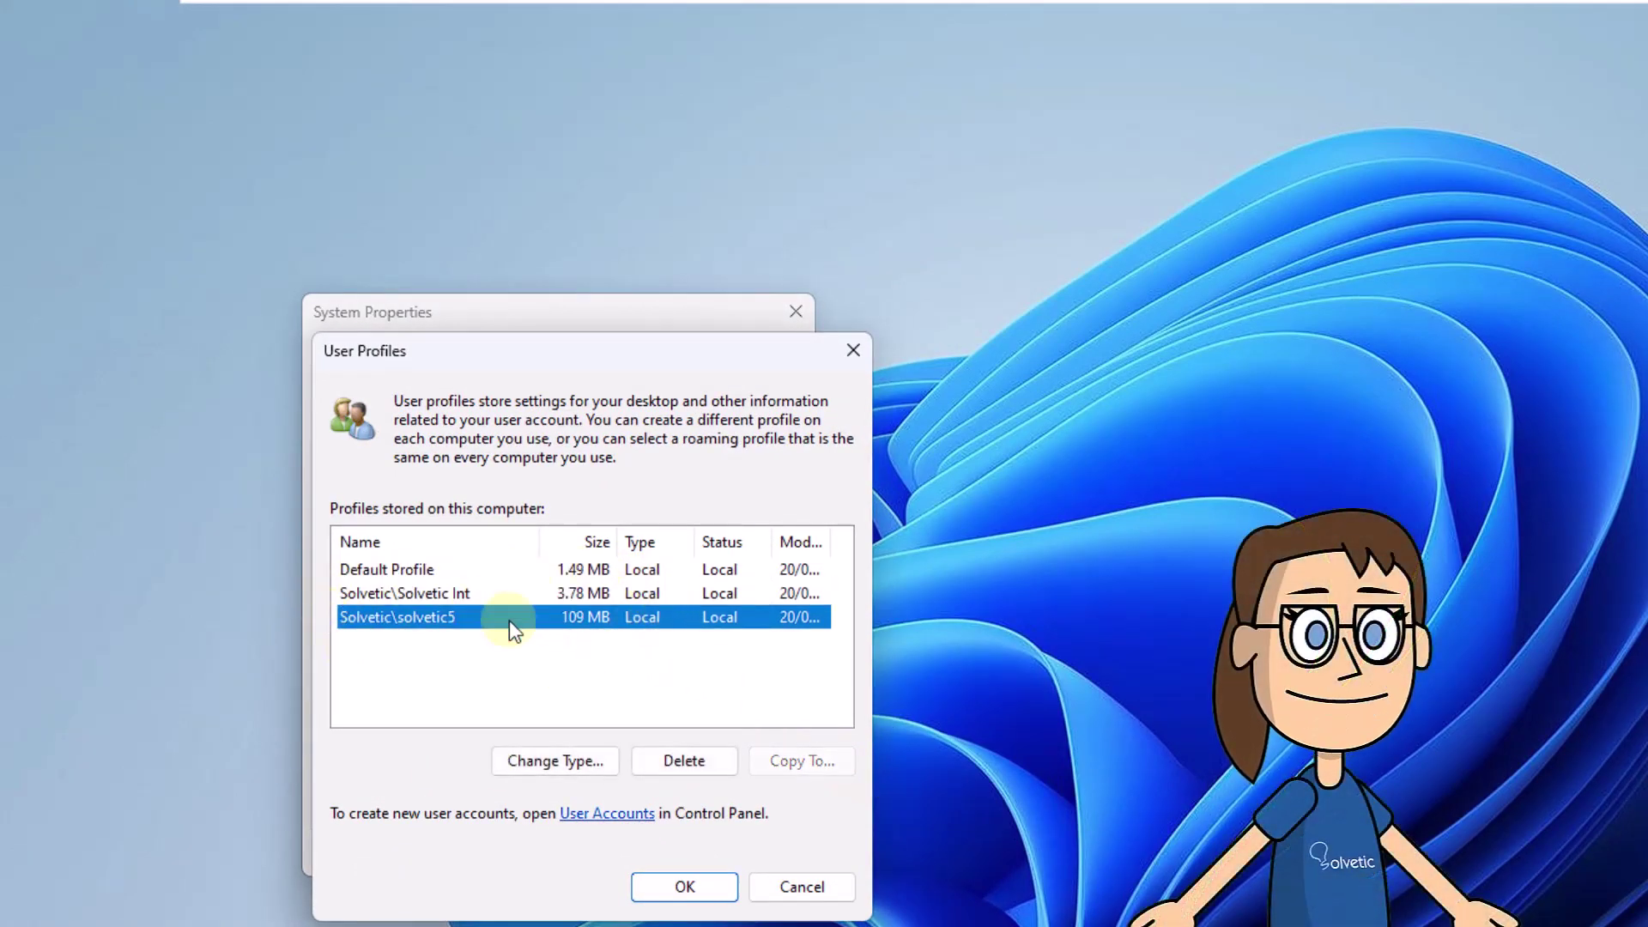
pyautogui.click(687, 761)
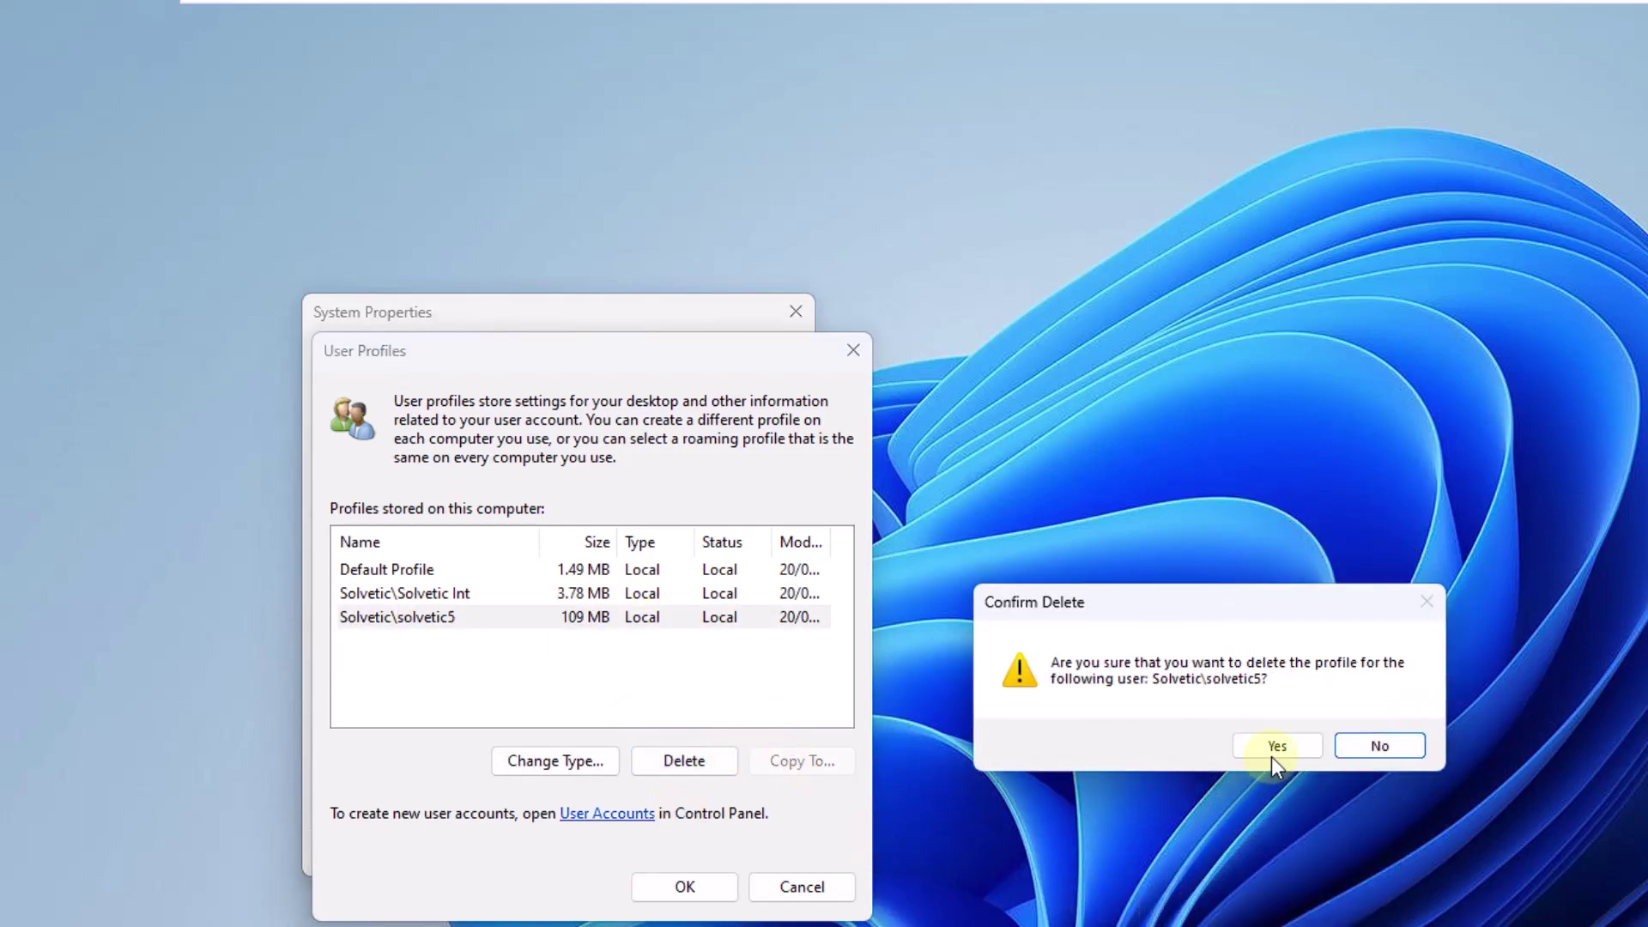
pyautogui.click(1274, 754)
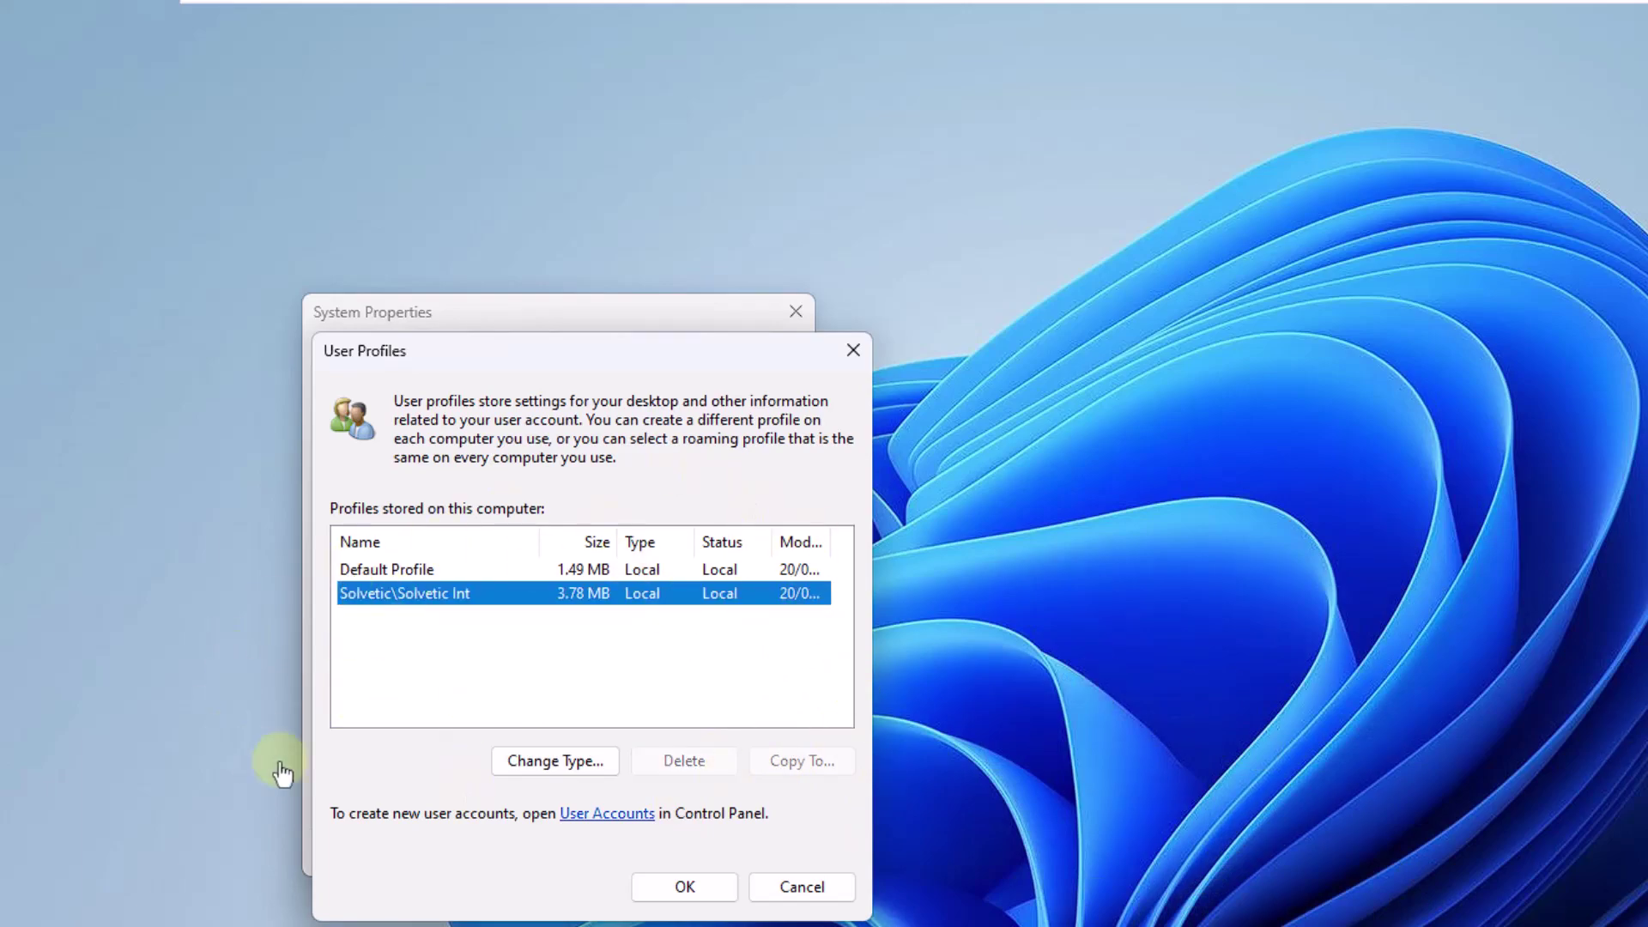
pyautogui.click(732, 877)
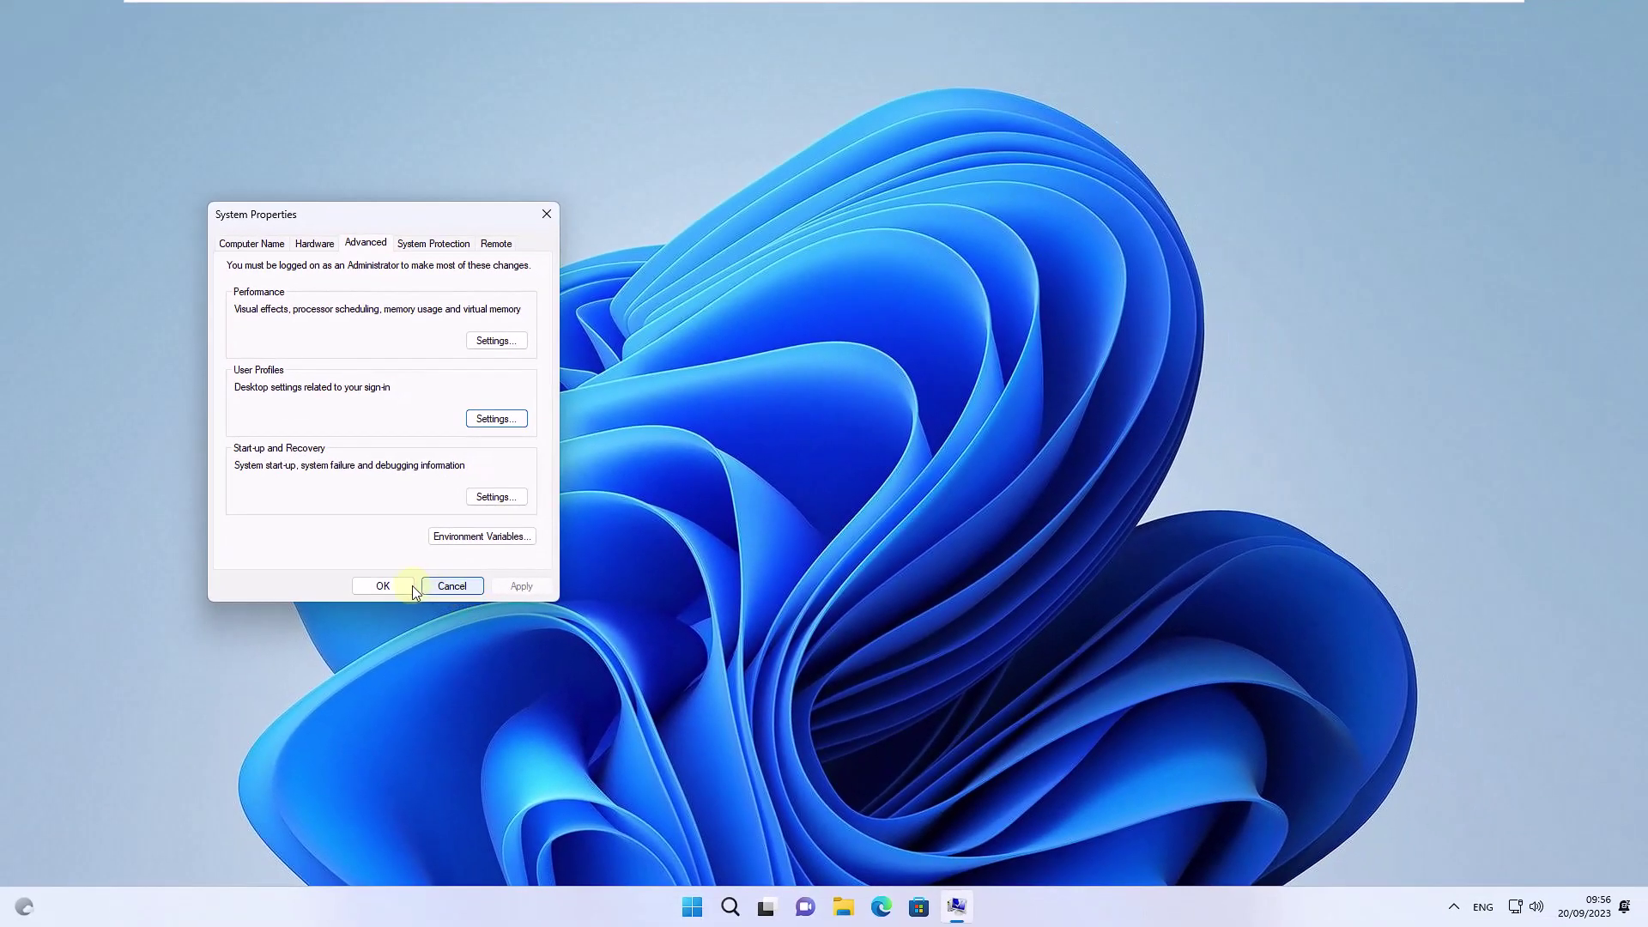
pyautogui.click(380, 585)
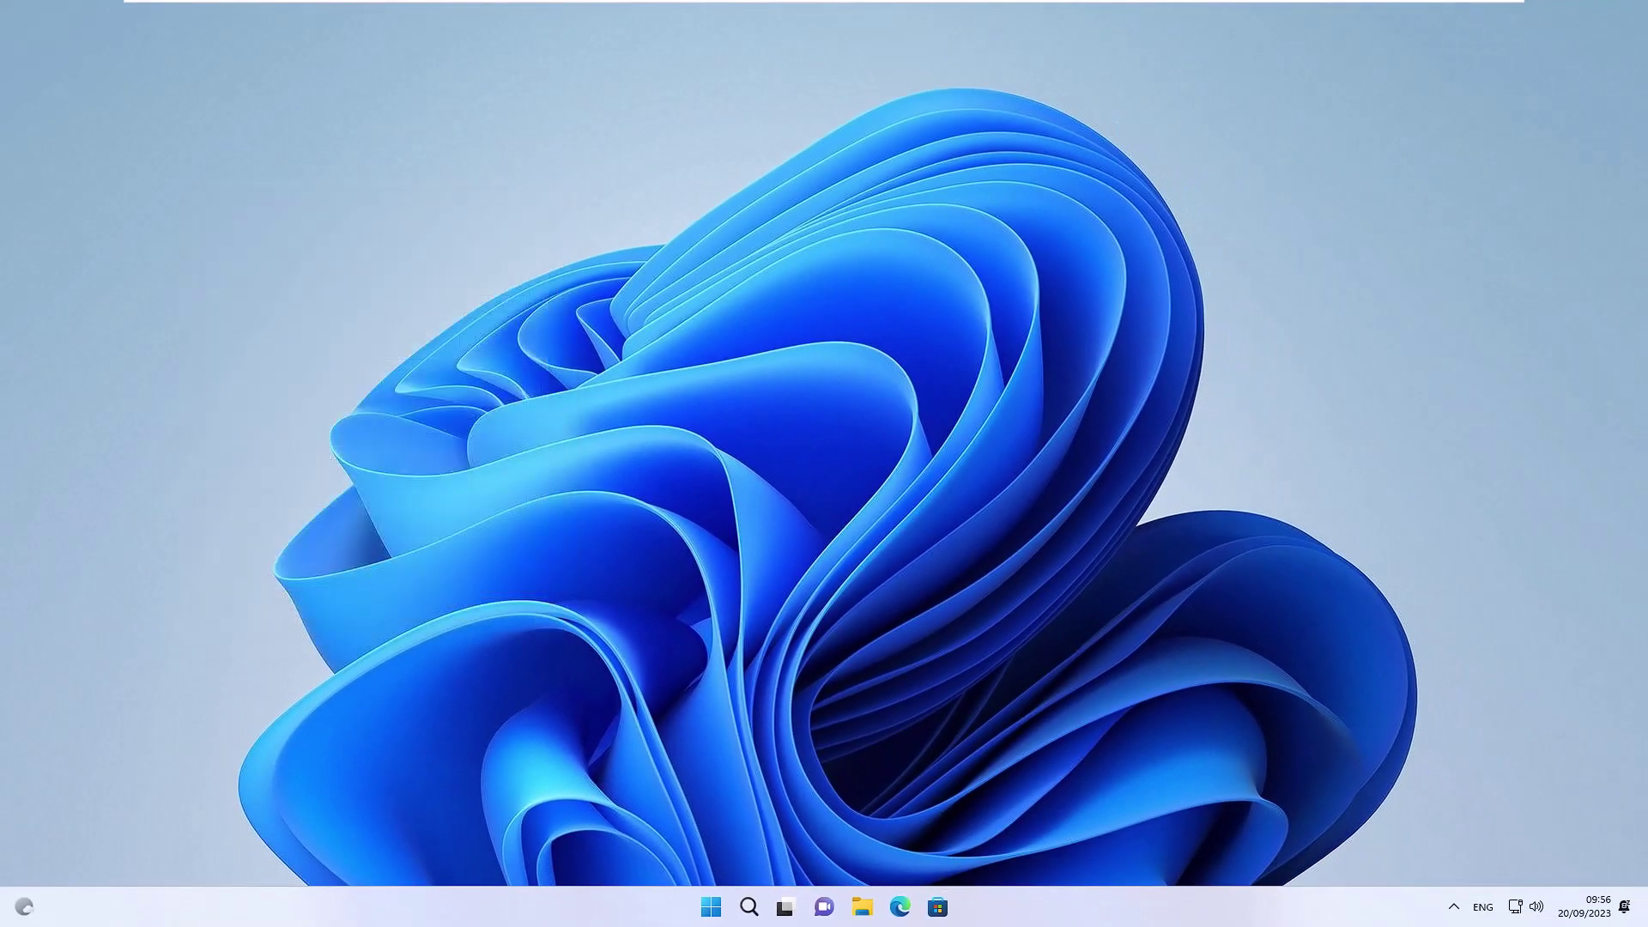